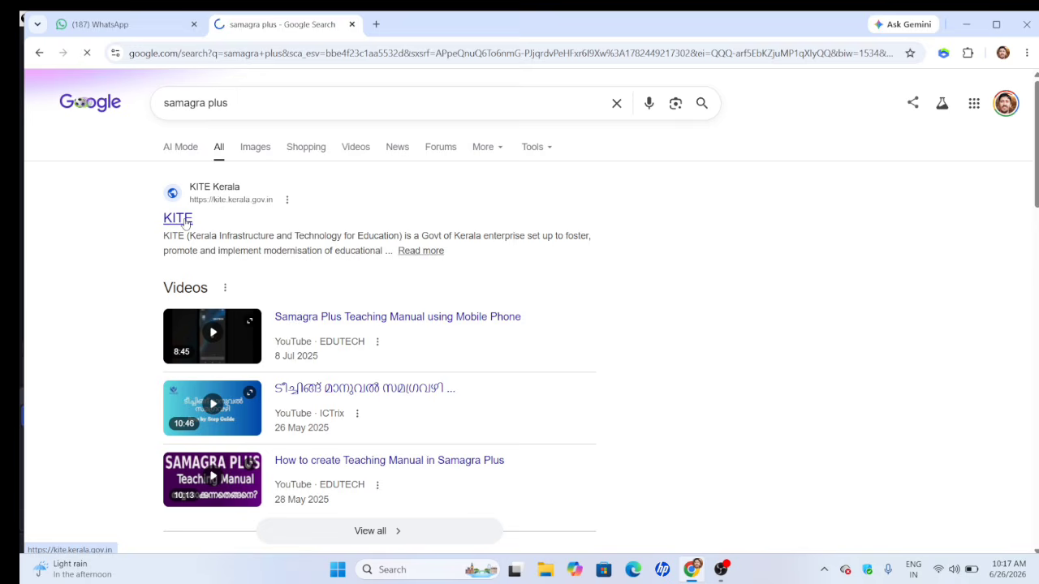
Go from the KITE Kerala website's SERVICES menu to the Samagra portal.
{"action": "left_click", "coordinate": [178, 219]}
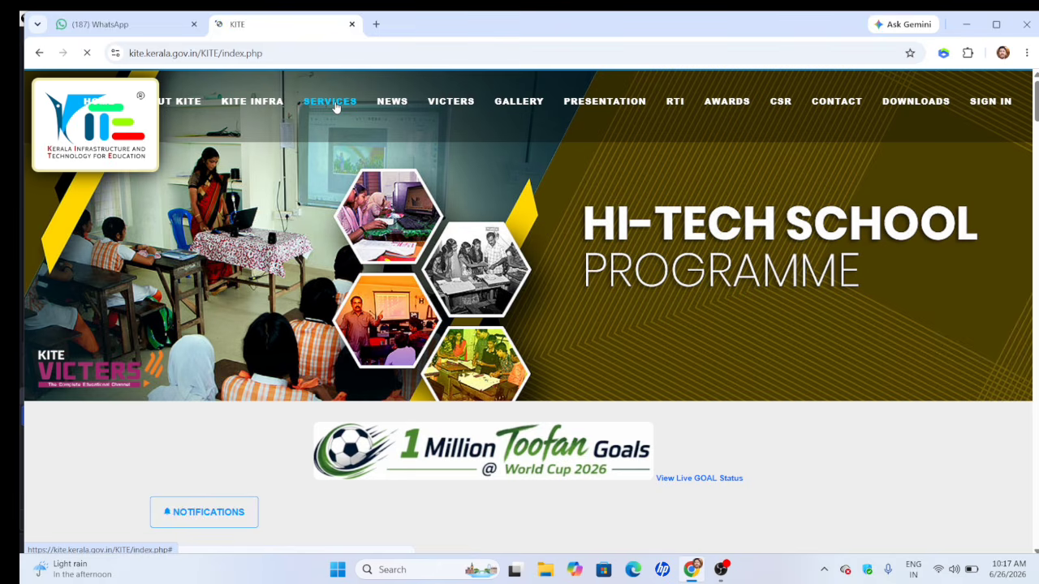
{"action": "left_click", "coordinate": [334, 106]}
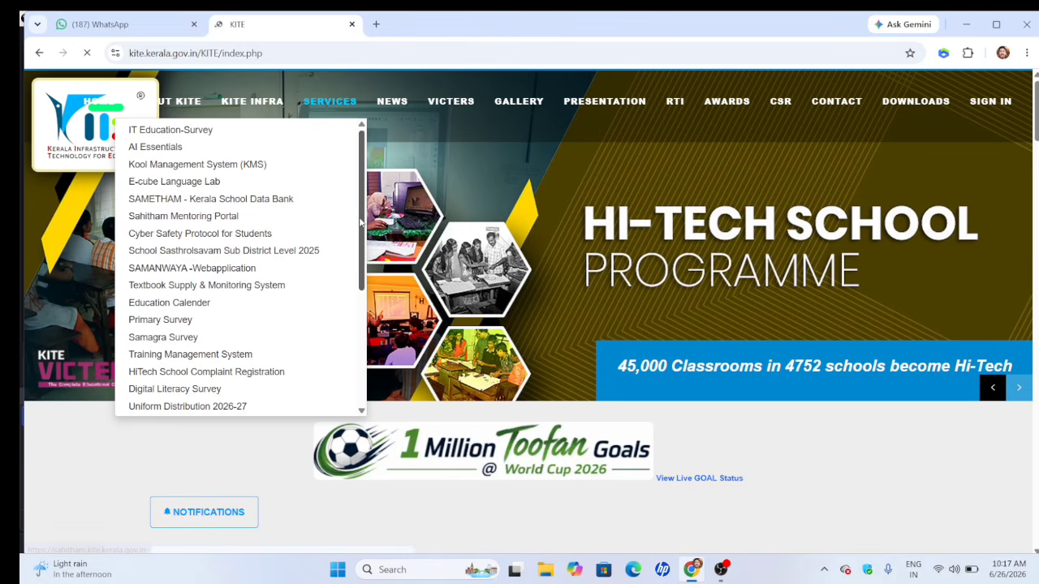
{"action": "scroll", "coordinate": [356, 260], "scroll_direction": "down", "scroll_amount": 1}
{"action": "scroll", "coordinate": [356, 259], "scroll_direction": "down", "scroll_amount": 1}
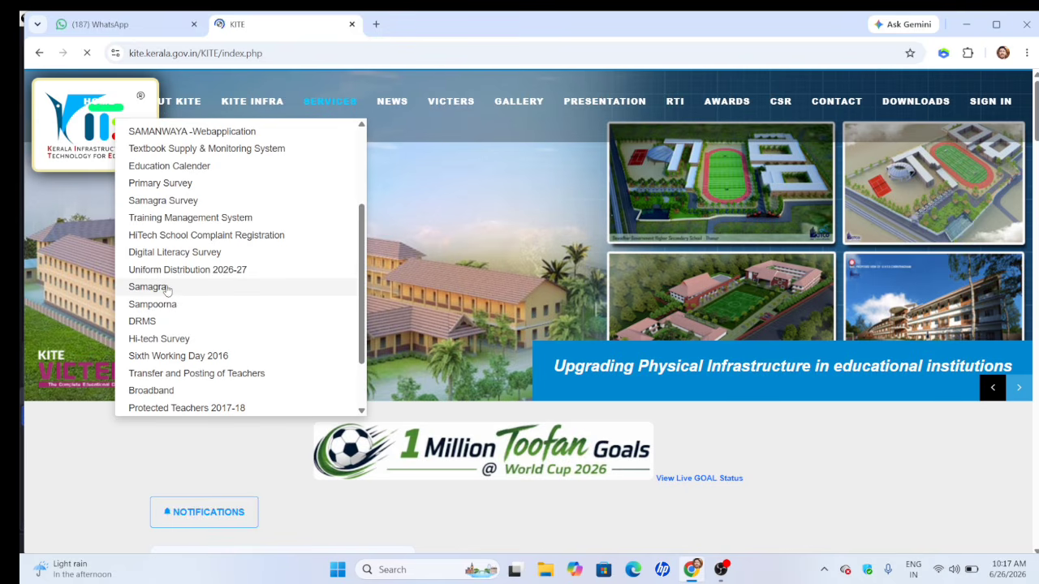
{"action": "left_click", "coordinate": [167, 288]}
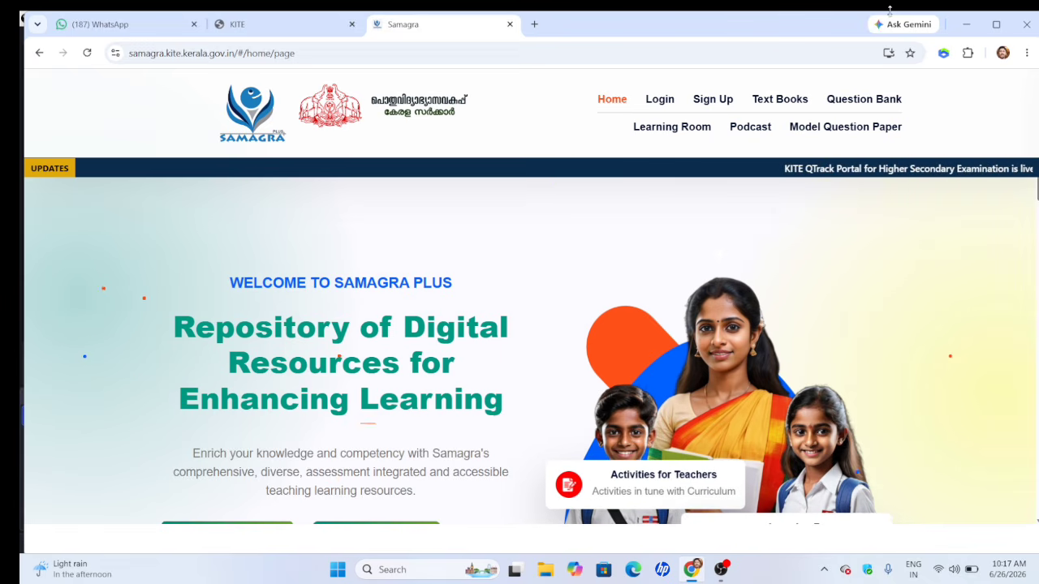
{"action": "left_click", "coordinate": [713, 100]}
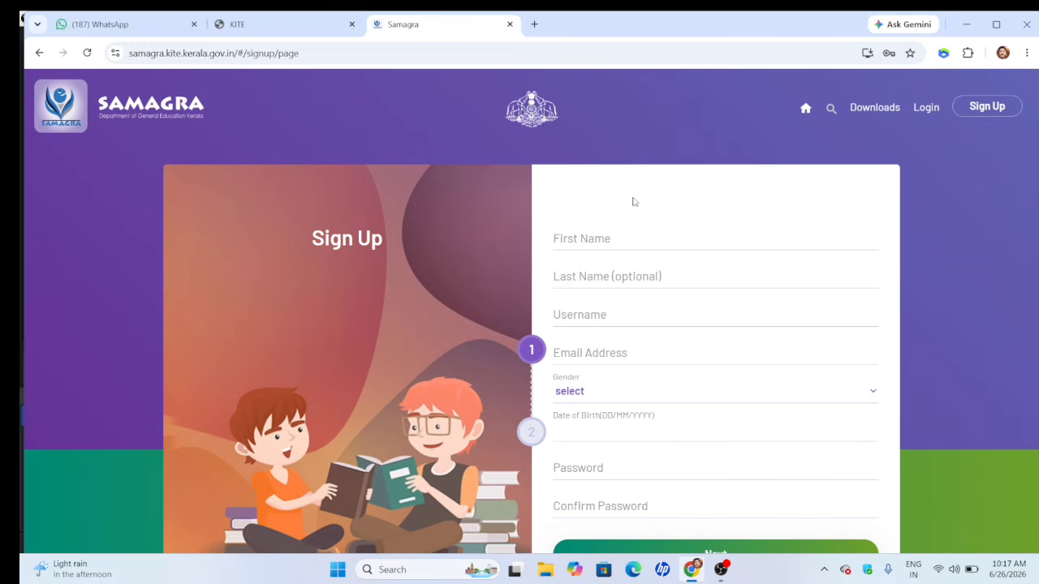
{"action": "scroll", "coordinate": [634, 201], "scroll_direction": "down", "scroll_amount": 1}
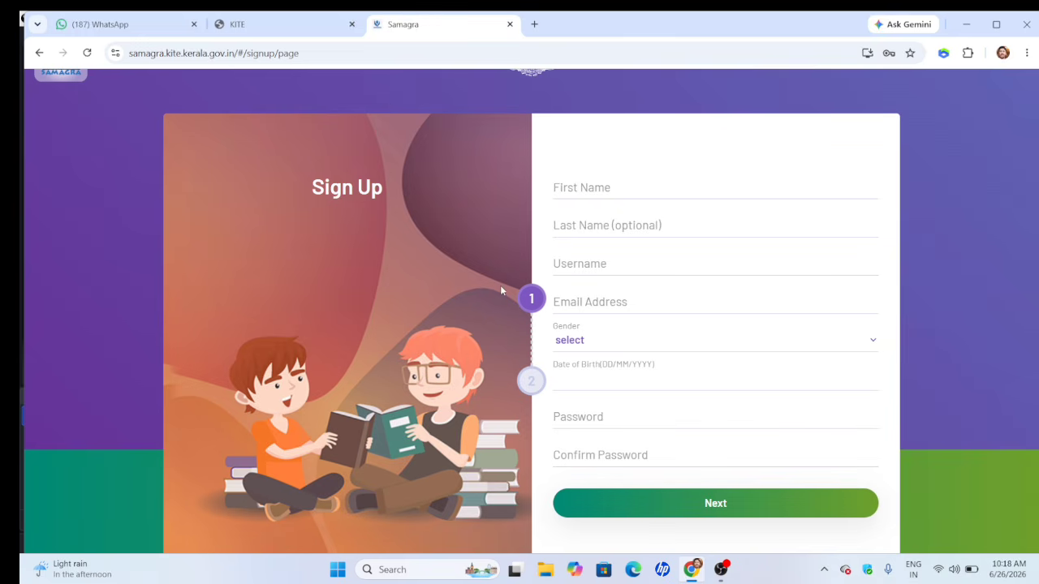
{"action": "left_click", "coordinate": [39, 53]}
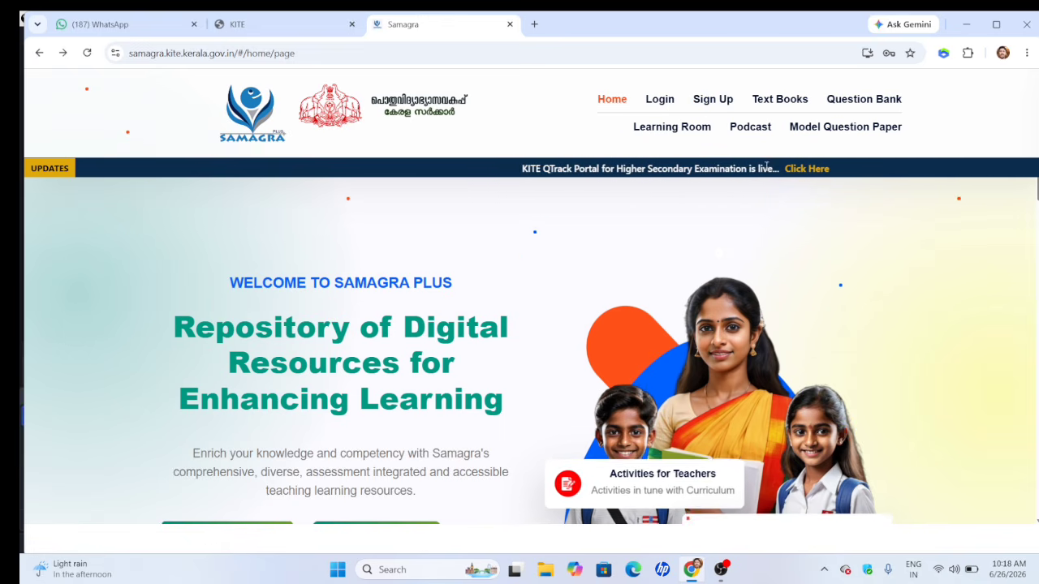
Open the login form and enter the teacher username, account password and the captcha answer.
{"action": "left_click", "coordinate": [661, 99]}
{"action": "left_click", "coordinate": [454, 263]}
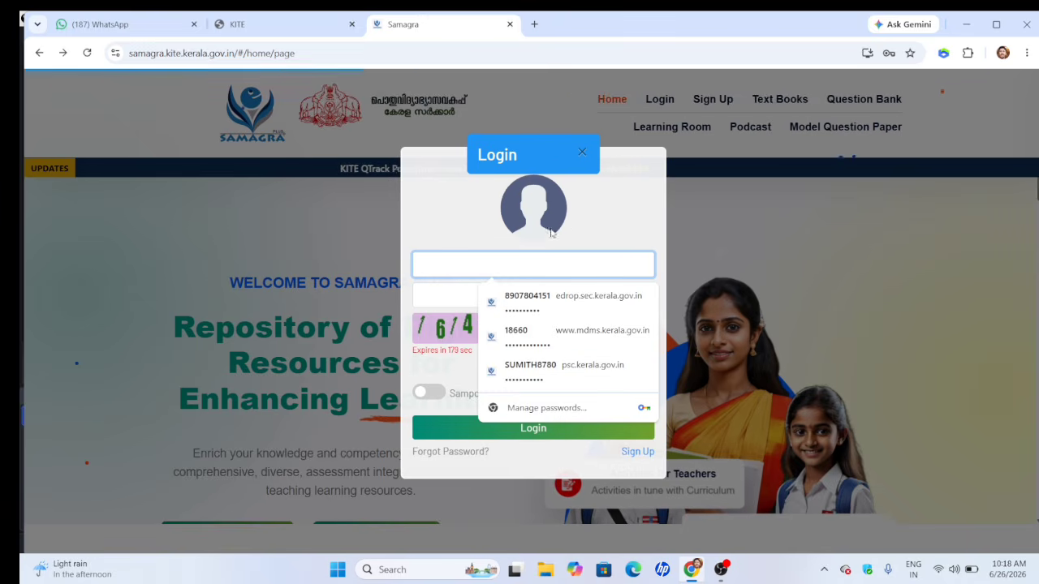
{"action": "type", "text": "s"}
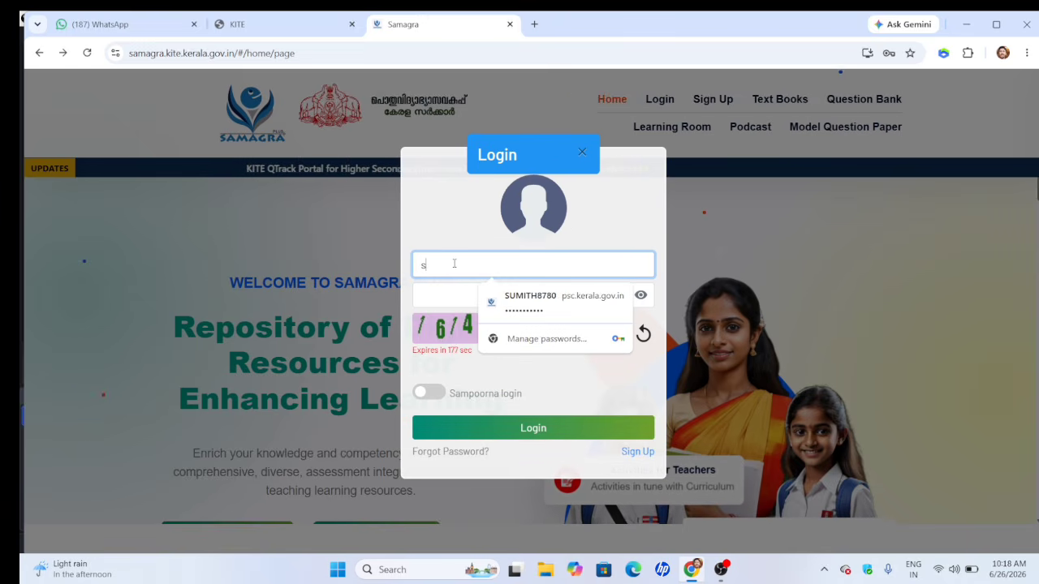
{"action": "type", "text": "ainmpm"}
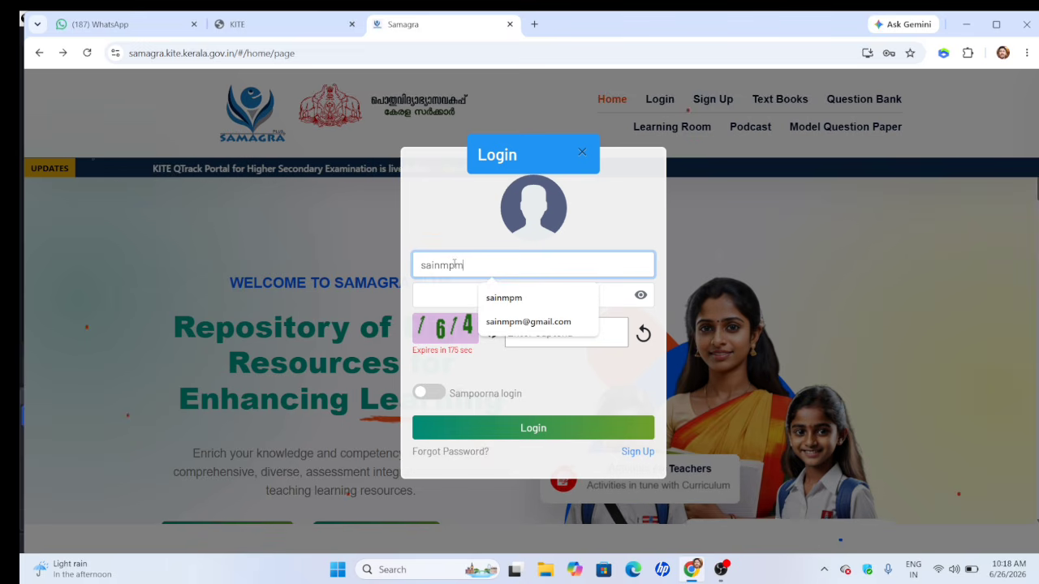
{"action": "key", "text": "Tab"}
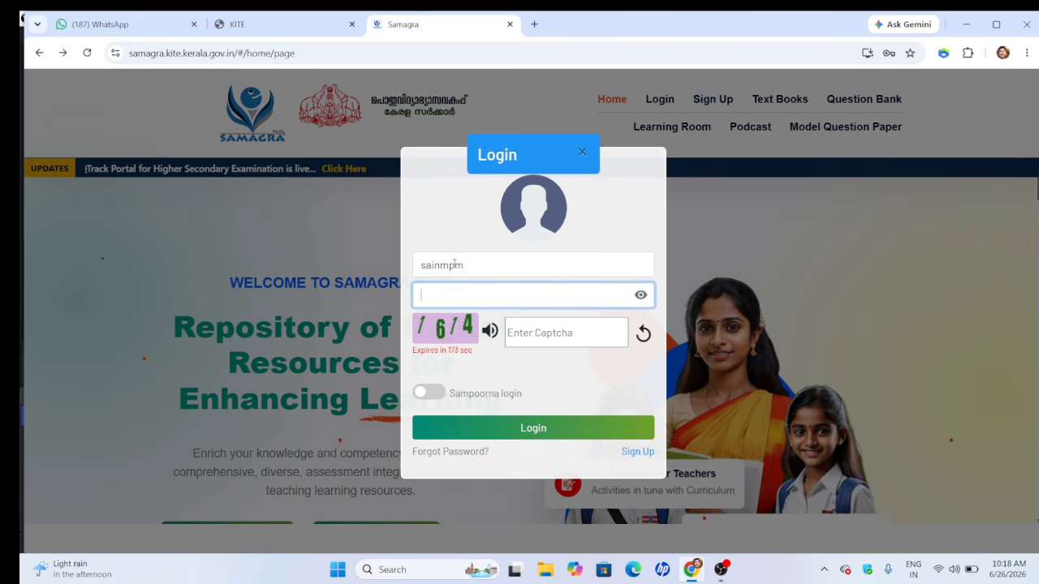
{"action": "type", "text": "••••••"}
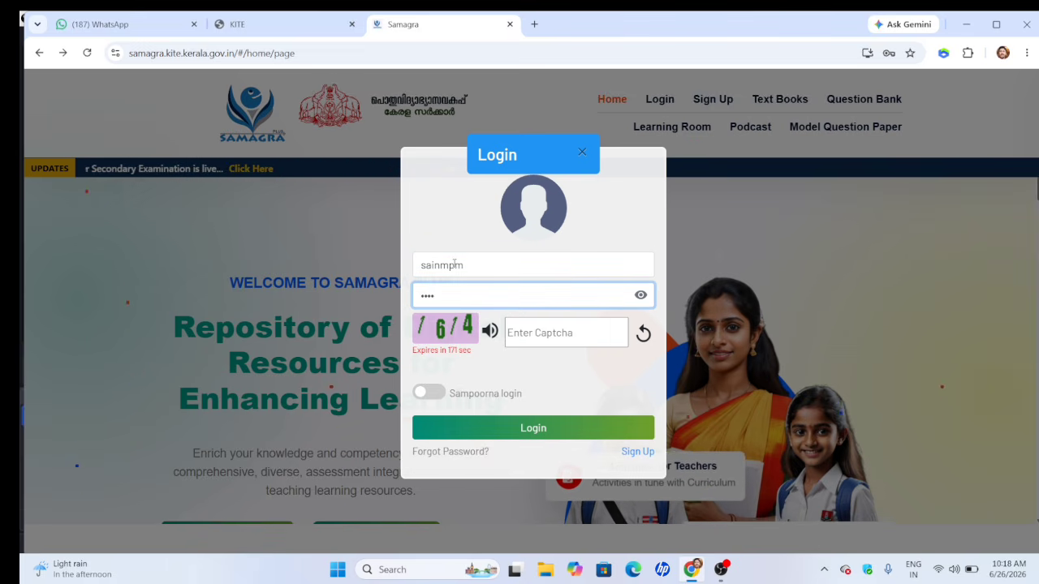
{"action": "type", "text": "••••"}
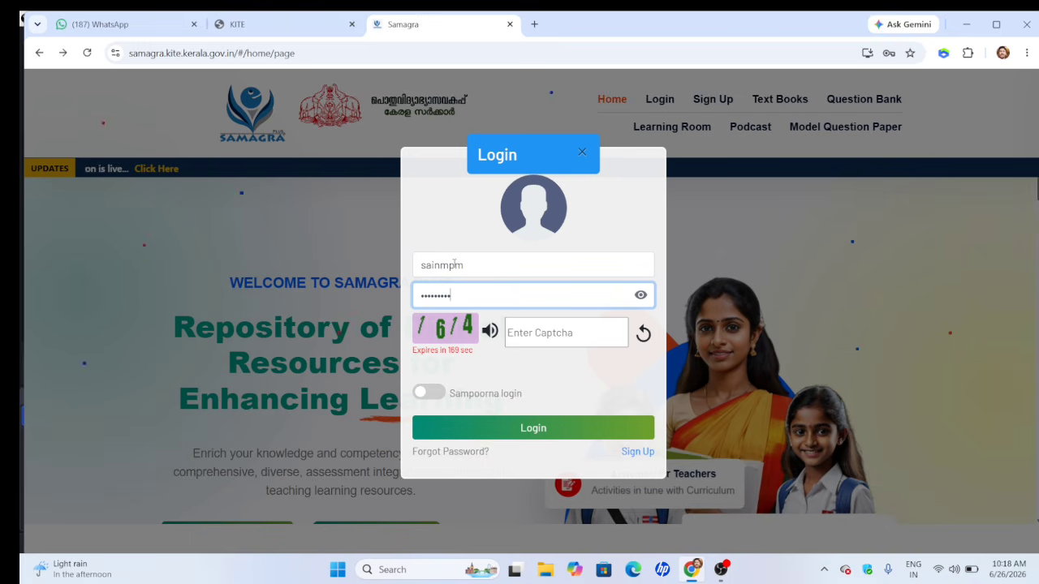
{"action": "left_click", "coordinate": [534, 334]}
{"action": "type", "text": "1614"}
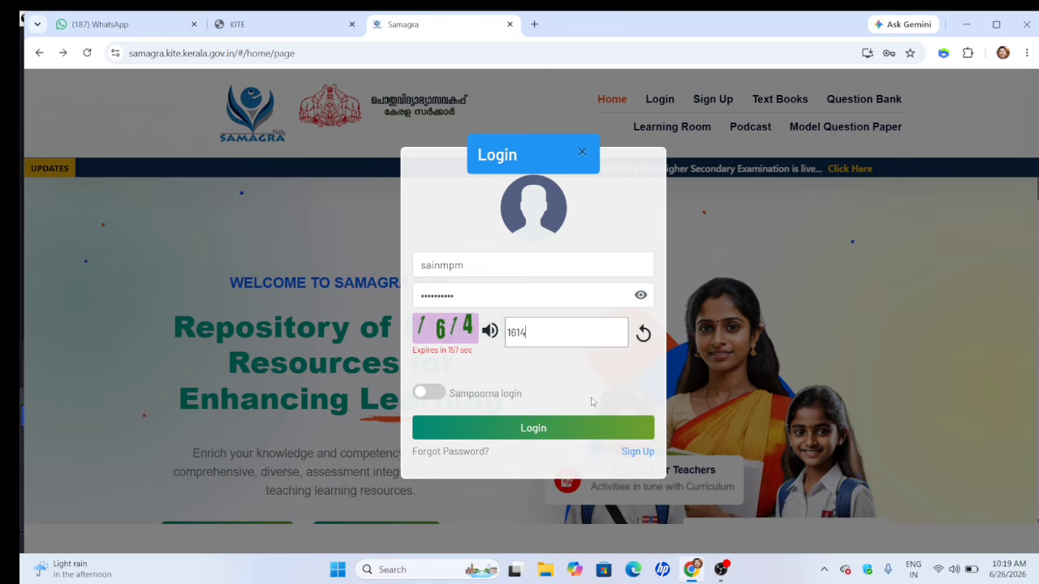
Submit the login form to reach the teacher dashboard.
{"action": "left_click", "coordinate": [535, 428]}
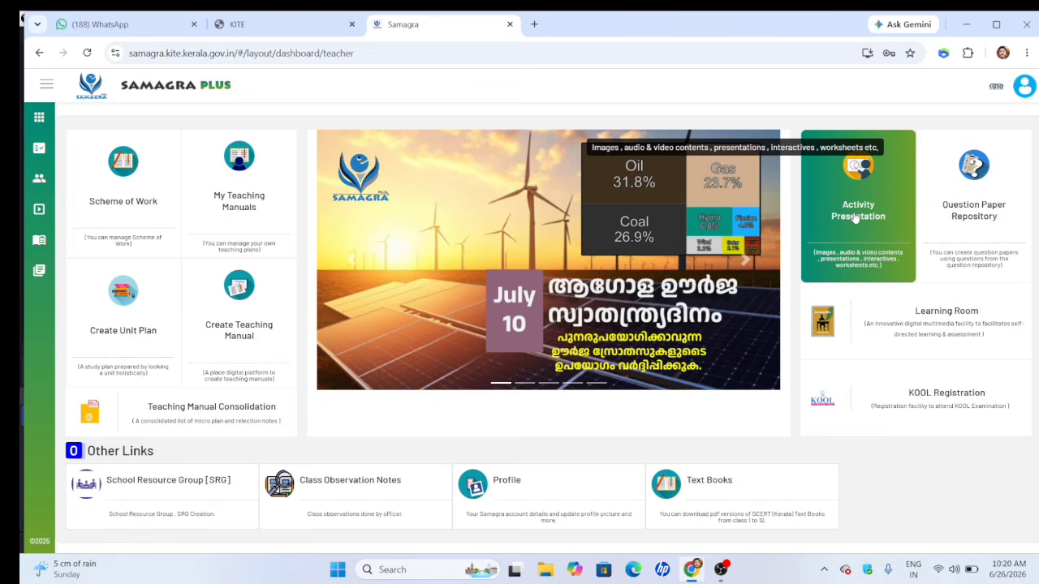
Open Activity Presentation and filter by Malayalam medium, Standard 6, Urdu, chapter 1.
{"action": "left_click", "coordinate": [856, 218]}
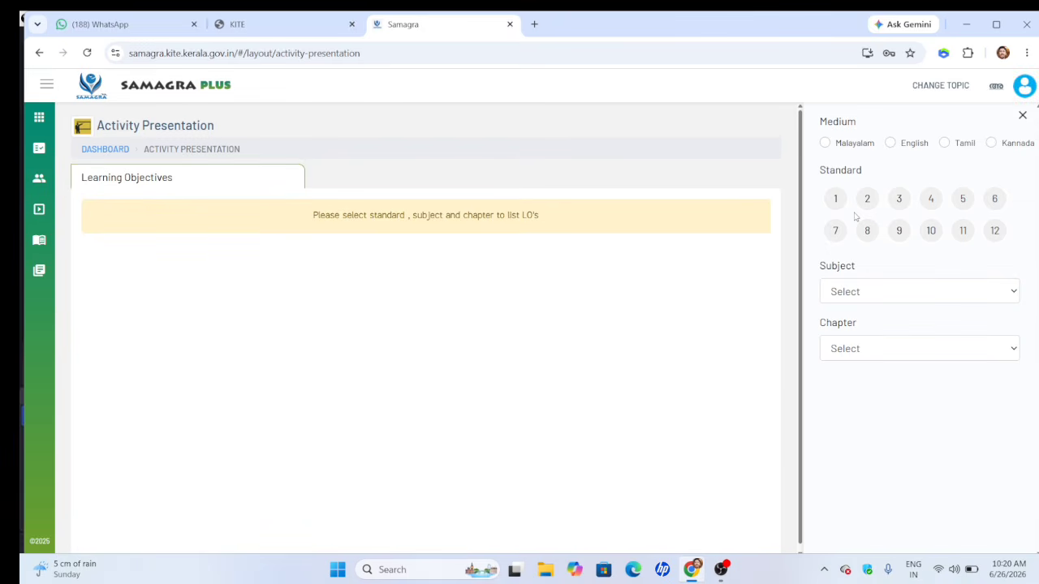
{"action": "left_click", "coordinate": [824, 143]}
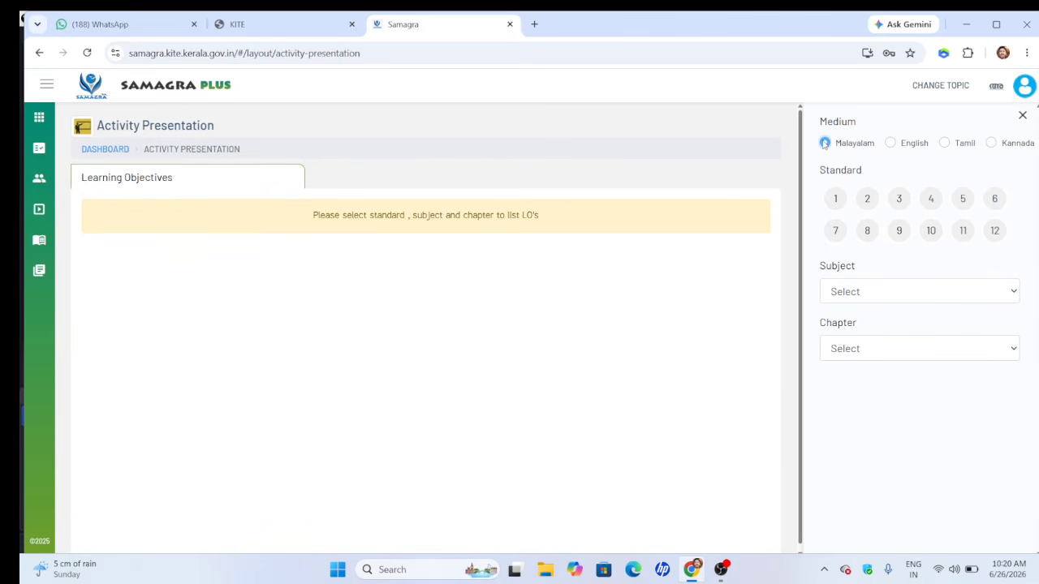
{"action": "left_click", "coordinate": [994, 200]}
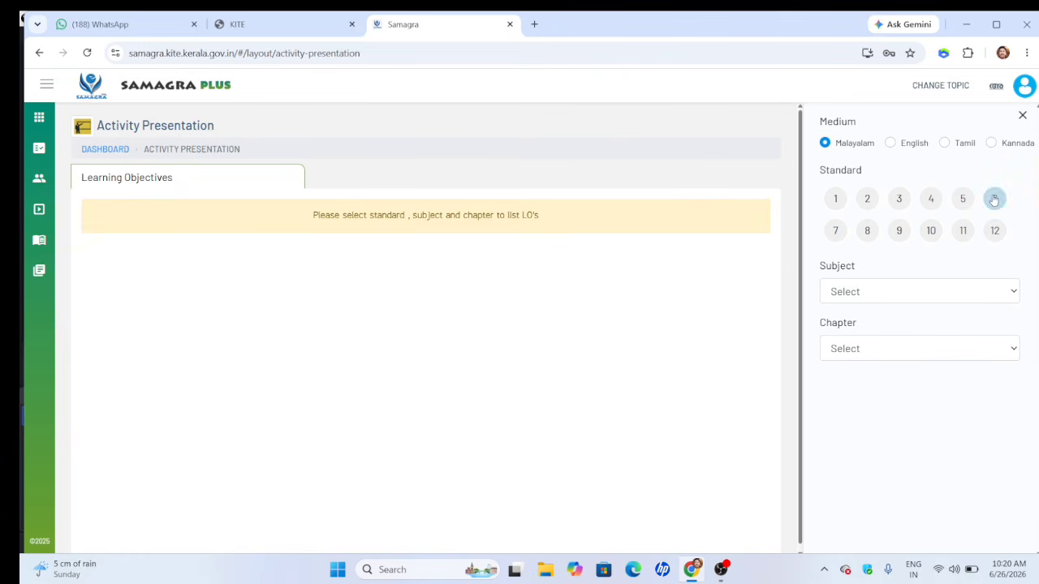
{"action": "left_click", "coordinate": [908, 292]}
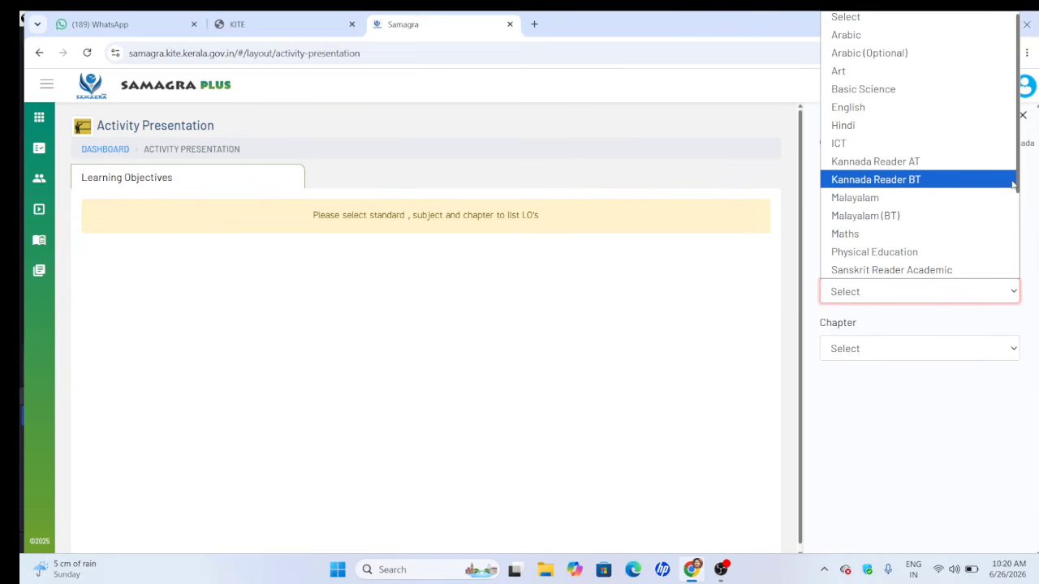
{"action": "scroll", "coordinate": [1017, 250], "scroll_direction": "down", "scroll_amount": 2}
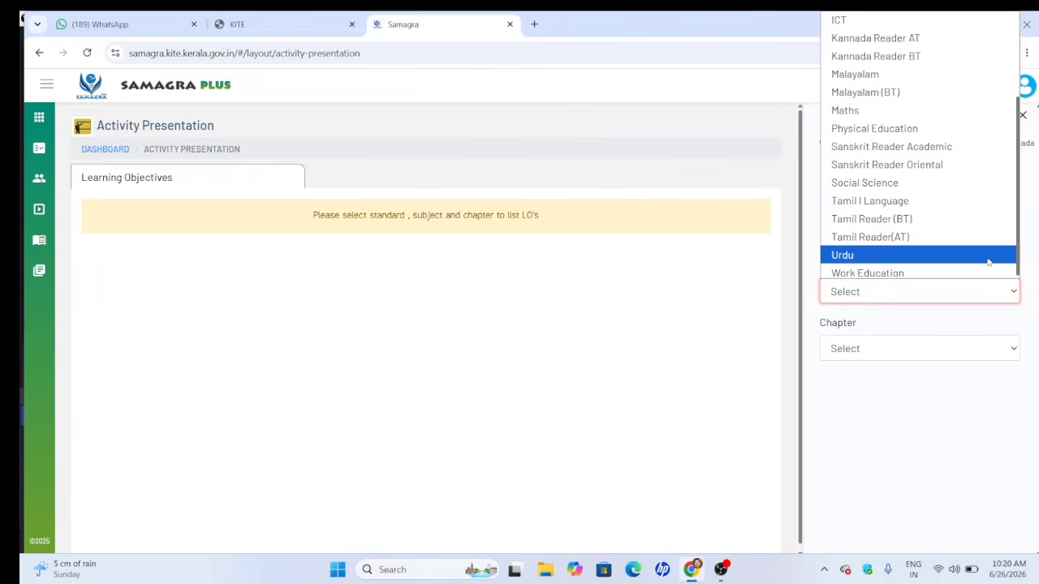
{"action": "left_click", "coordinate": [956, 256]}
{"action": "left_click", "coordinate": [880, 357]}
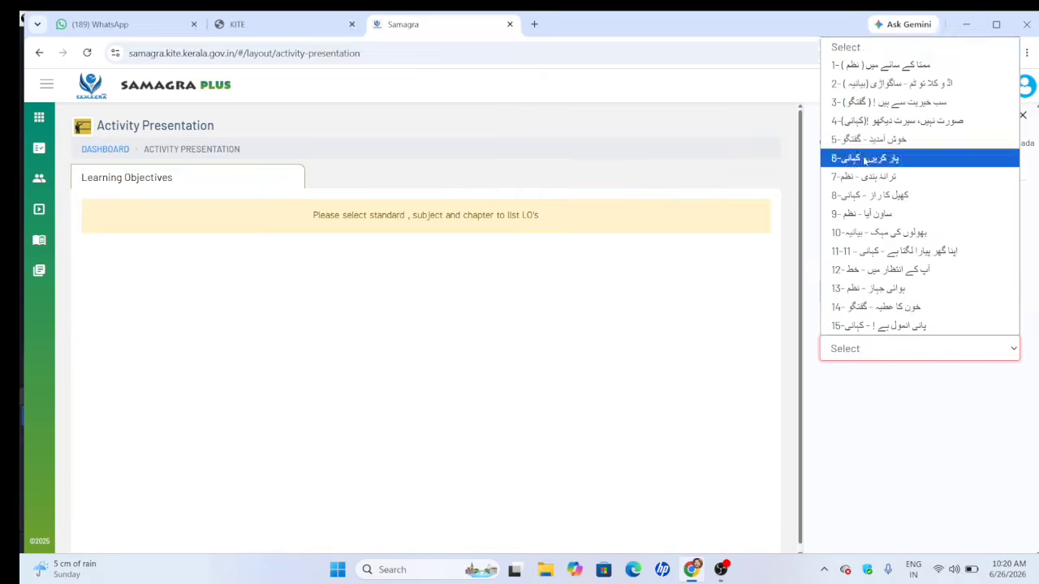
{"action": "left_click", "coordinate": [895, 66]}
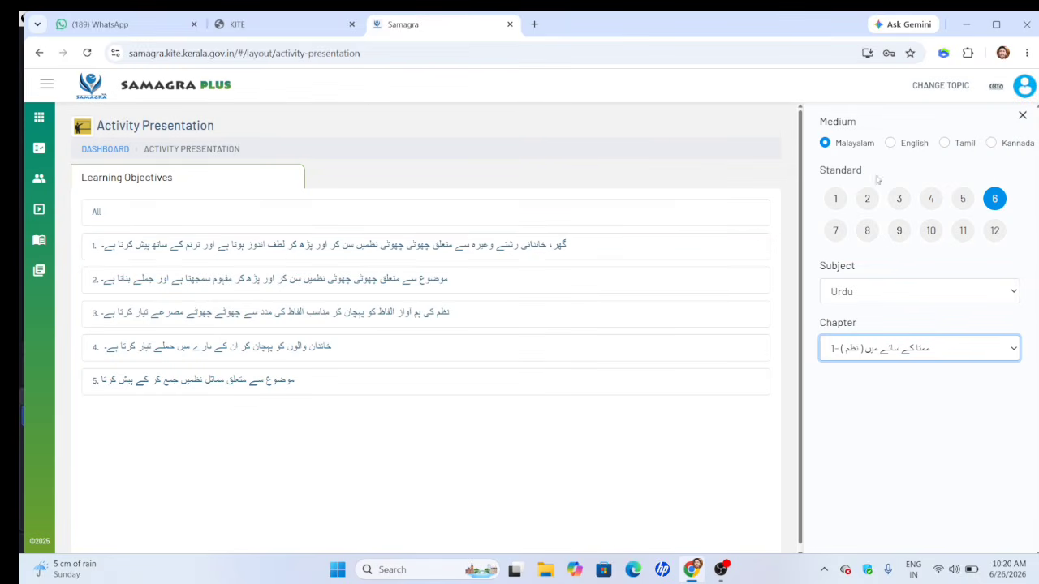
Close the filter panel and open learning objective 4's activity presentation.
{"action": "left_click", "coordinate": [1022, 116]}
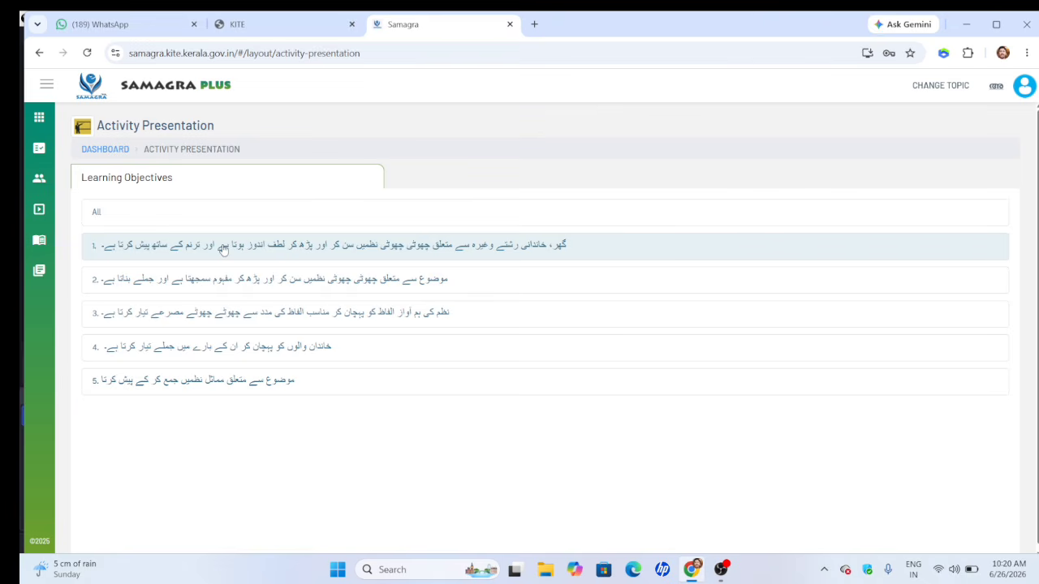
{"action": "left_click", "coordinate": [231, 350]}
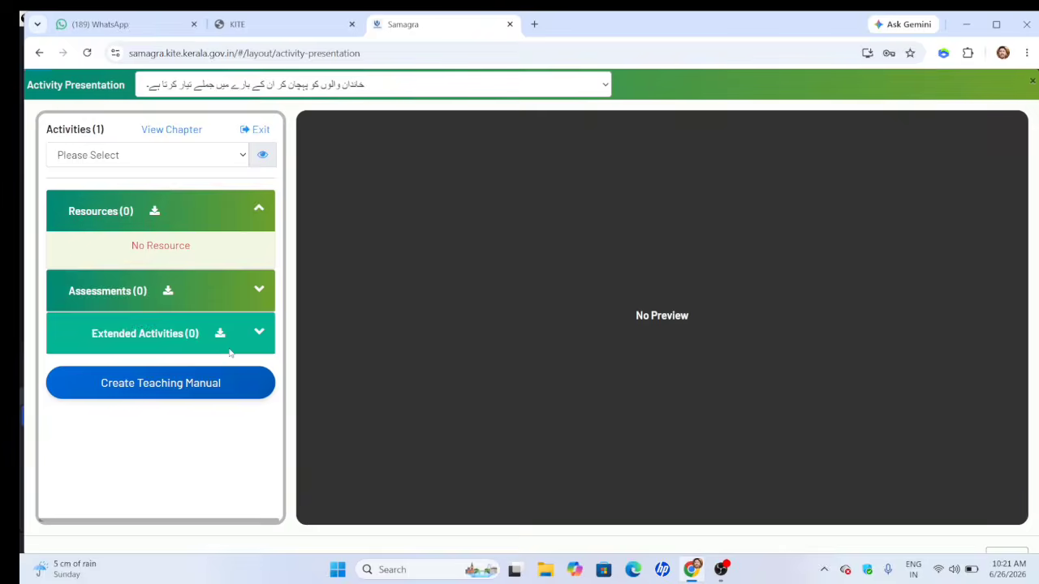
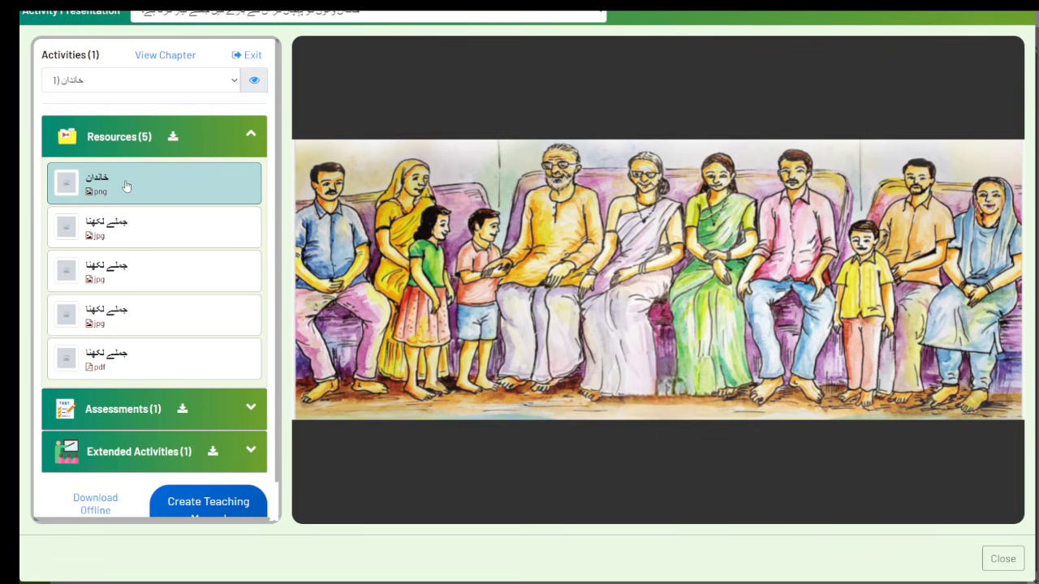
Preview the second and third resource images, then collapse the Resources list.
{"action": "left_click", "coordinate": [121, 238]}
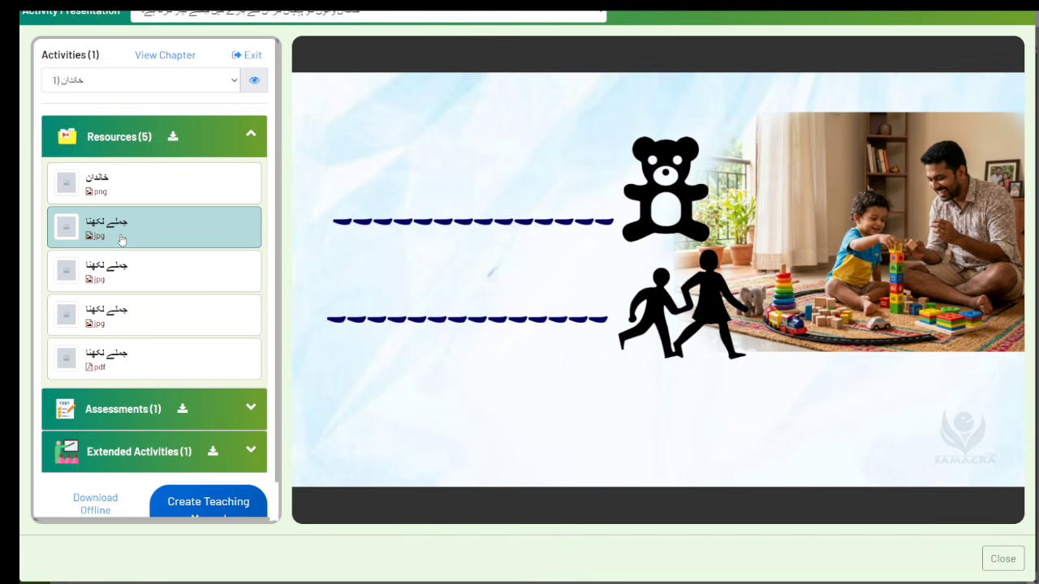
{"action": "left_click", "coordinate": [174, 277]}
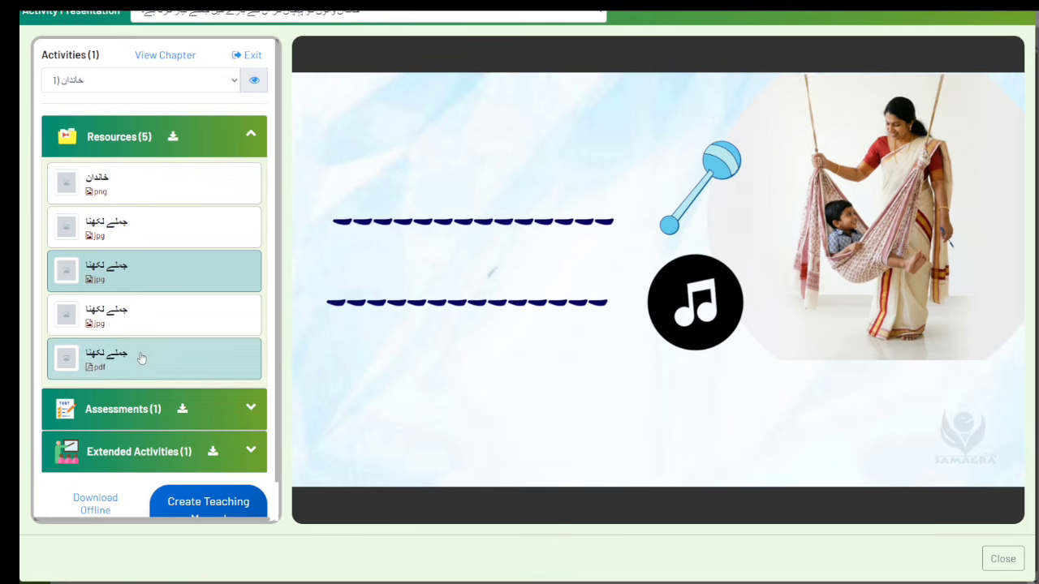
{"action": "left_click", "coordinate": [133, 145]}
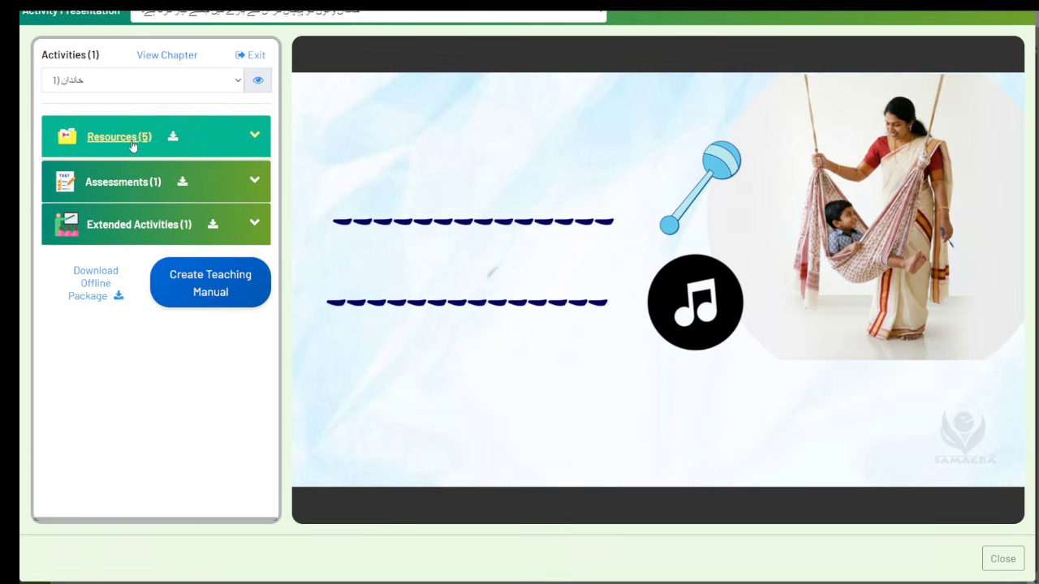
Open the activity's assessment PDF and scroll through it.
{"action": "left_click", "coordinate": [255, 180]}
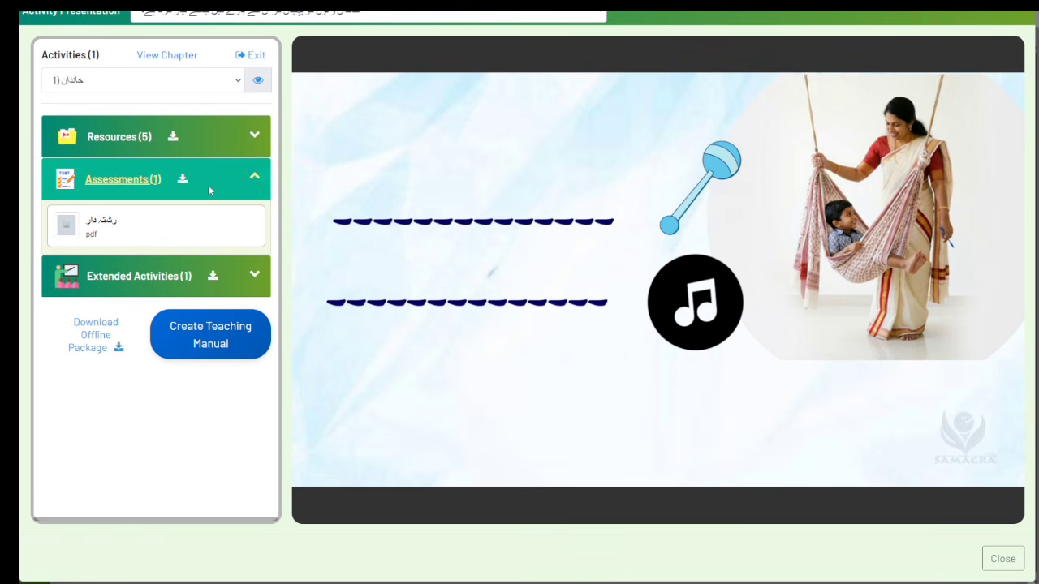
{"action": "left_click", "coordinate": [144, 225]}
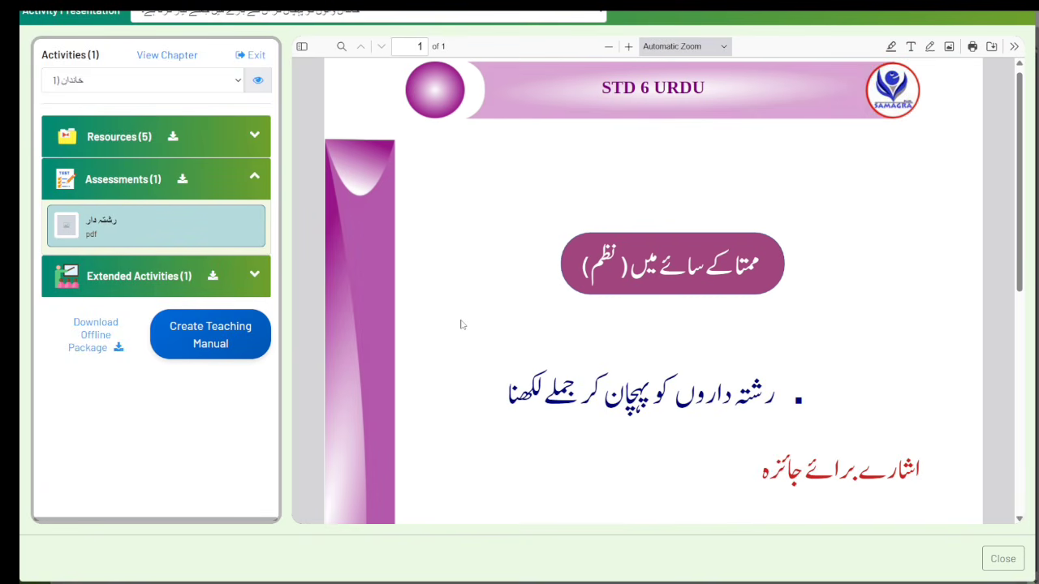
{"action": "scroll", "coordinate": [460, 323], "scroll_direction": "down", "scroll_amount": 1}
{"action": "scroll", "coordinate": [460, 323], "scroll_direction": "down", "scroll_amount": 4}
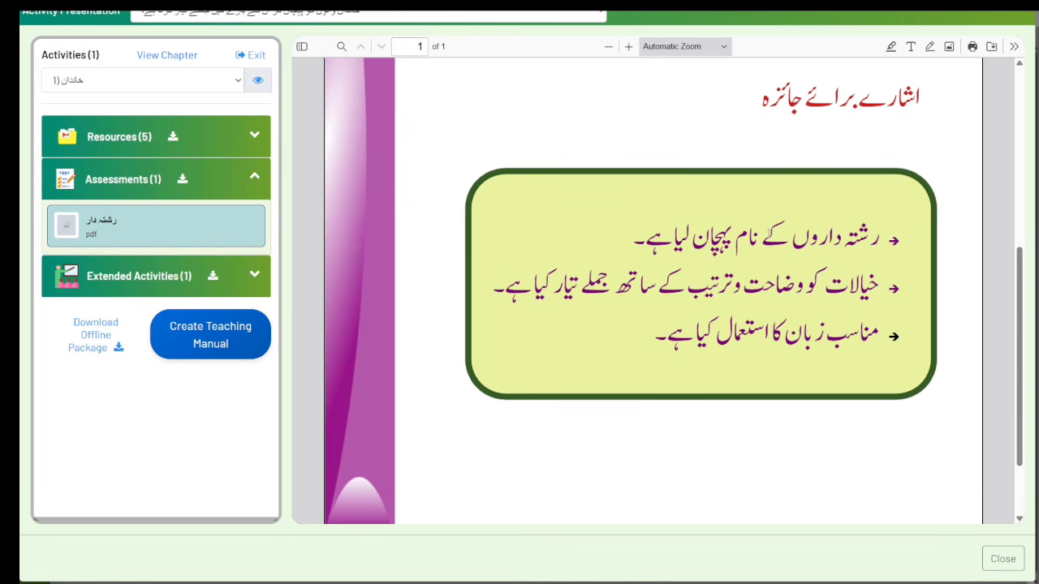
Show the extended activity PDF, the STD 6 URDU favourite-relatives worksheet.
{"action": "left_click", "coordinate": [144, 276]}
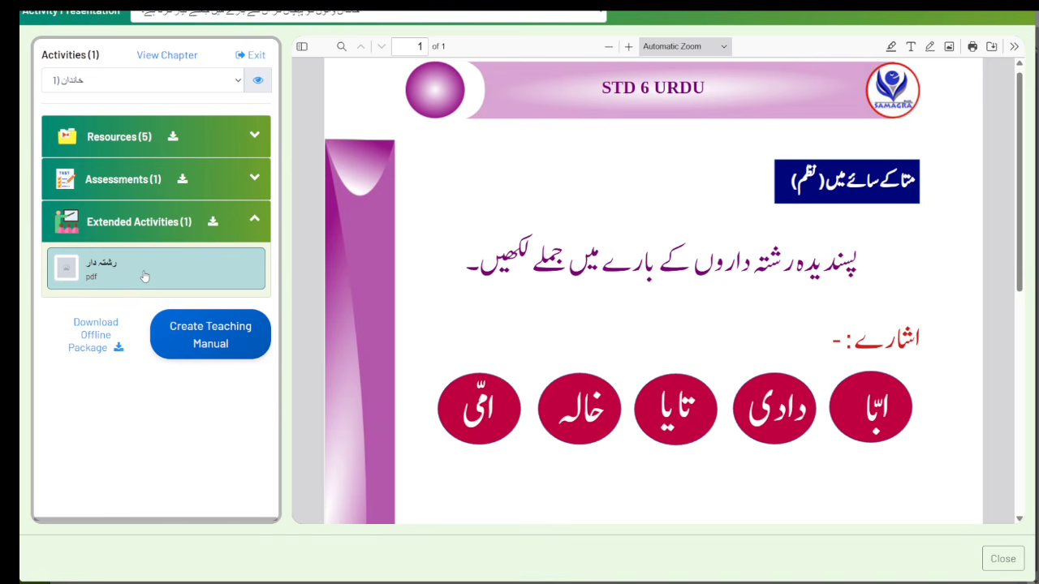
{"action": "scroll", "coordinate": [577, 238], "scroll_direction": "down", "scroll_amount": 6}
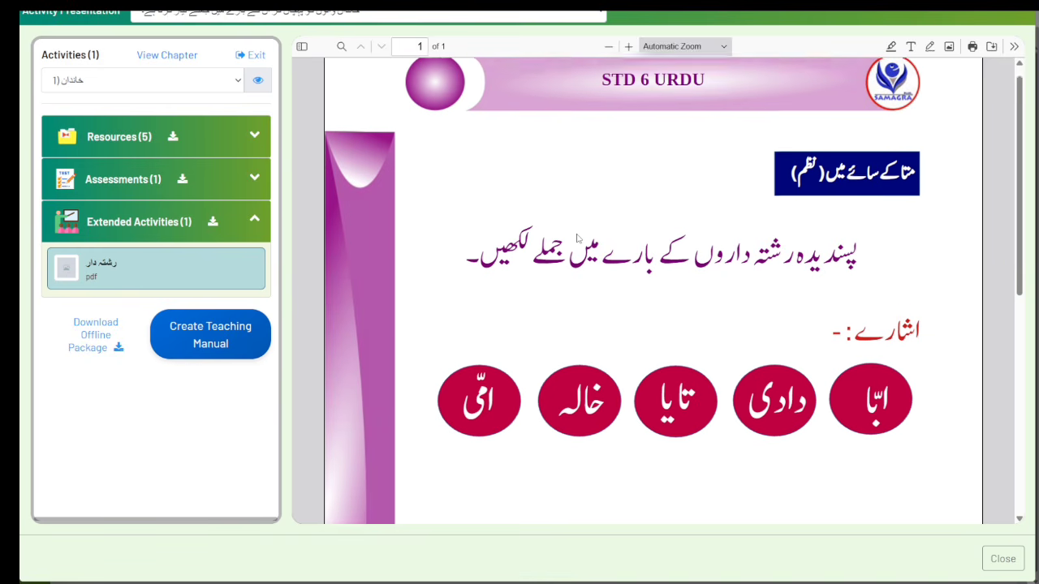
{"action": "scroll", "coordinate": [577, 233], "scroll_direction": "up", "scroll_amount": 8}
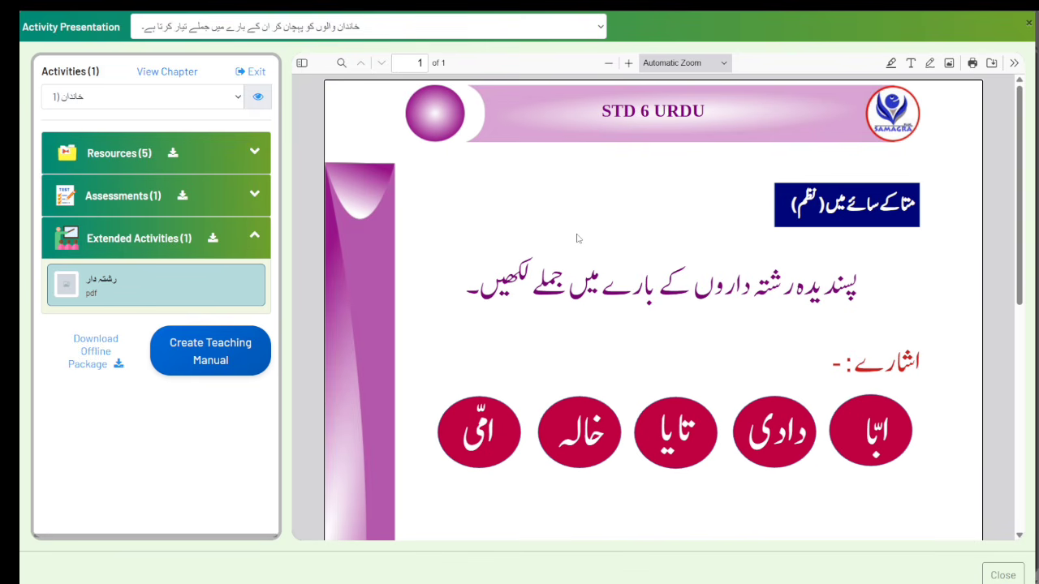
Leave the presentation and start a new teaching manual from the dashboard.
{"action": "left_click", "coordinate": [256, 72]}
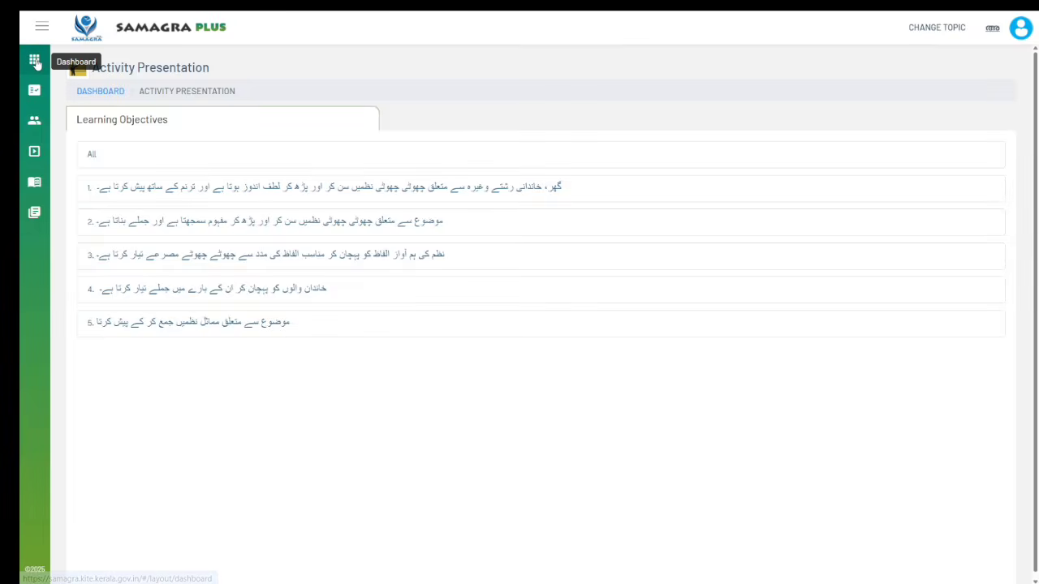
{"action": "left_click", "coordinate": [35, 61]}
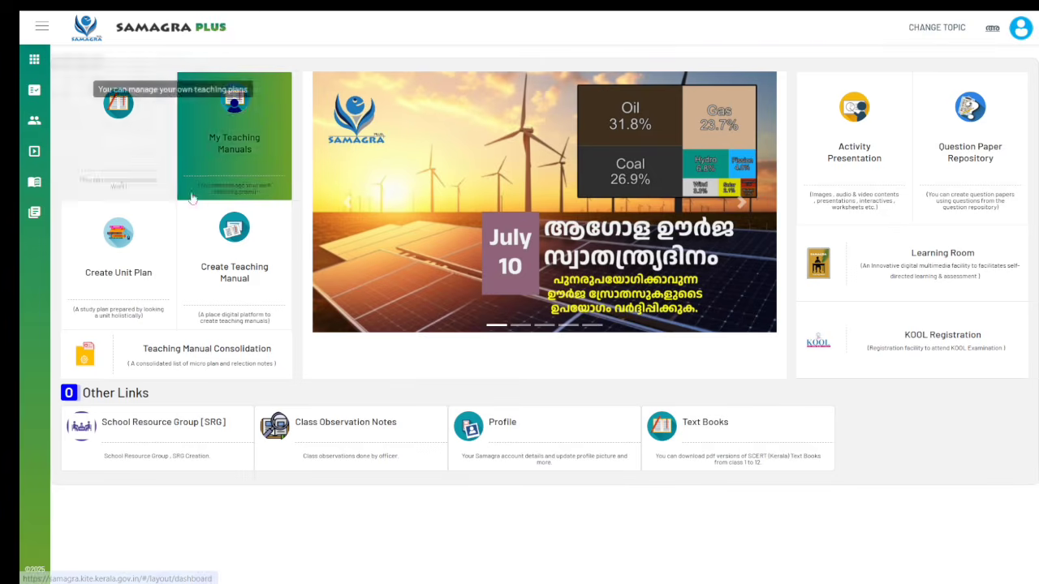
{"action": "left_click", "coordinate": [252, 264]}
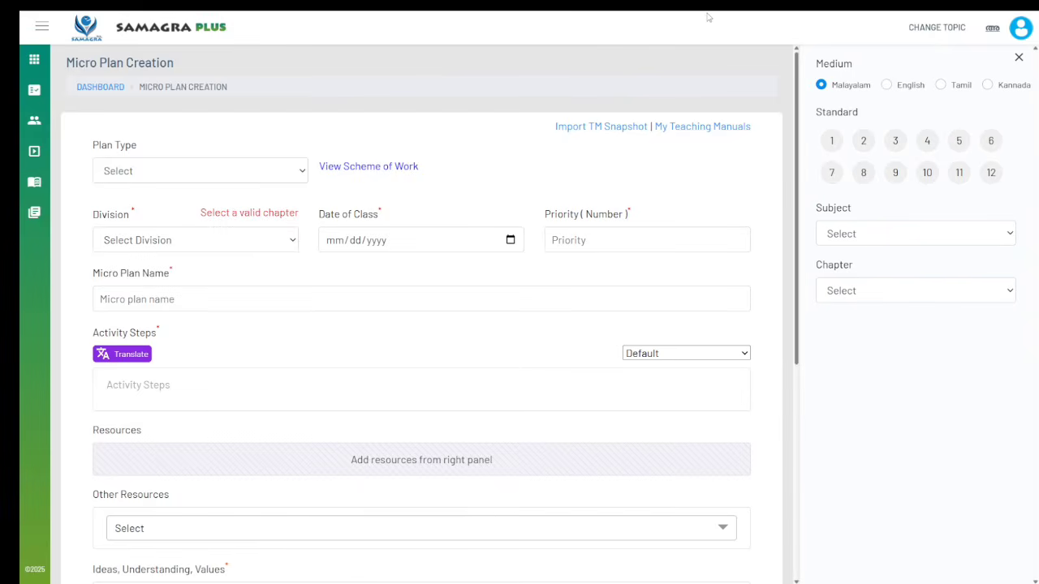
Choose Standard 6, Urdu, chapter 1, and hide the resource panel to widen the form.
{"action": "left_click", "coordinate": [990, 141]}
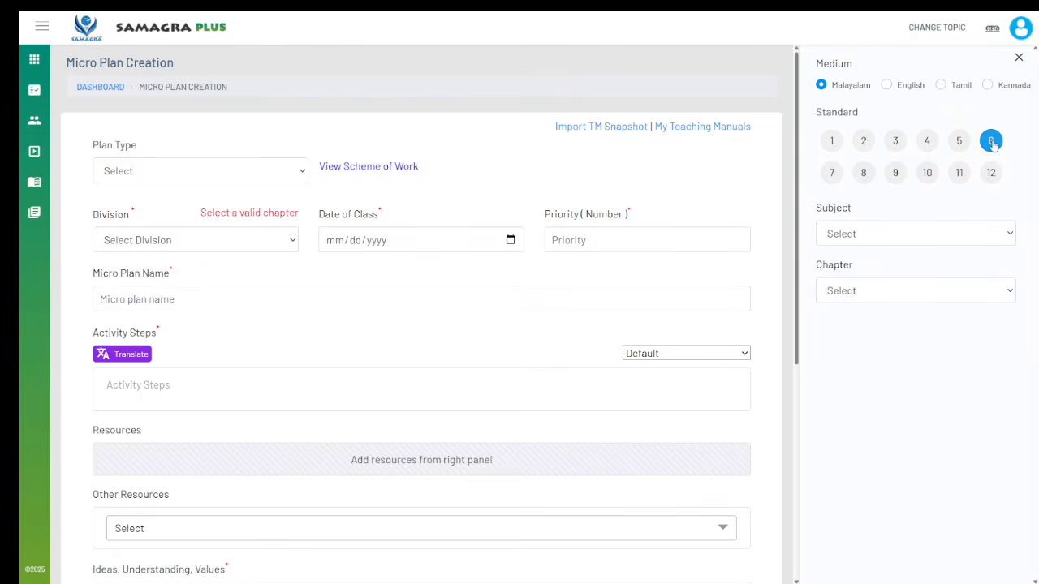
{"action": "left_click", "coordinate": [1009, 233]}
{"action": "left_click", "coordinate": [1016, 283]}
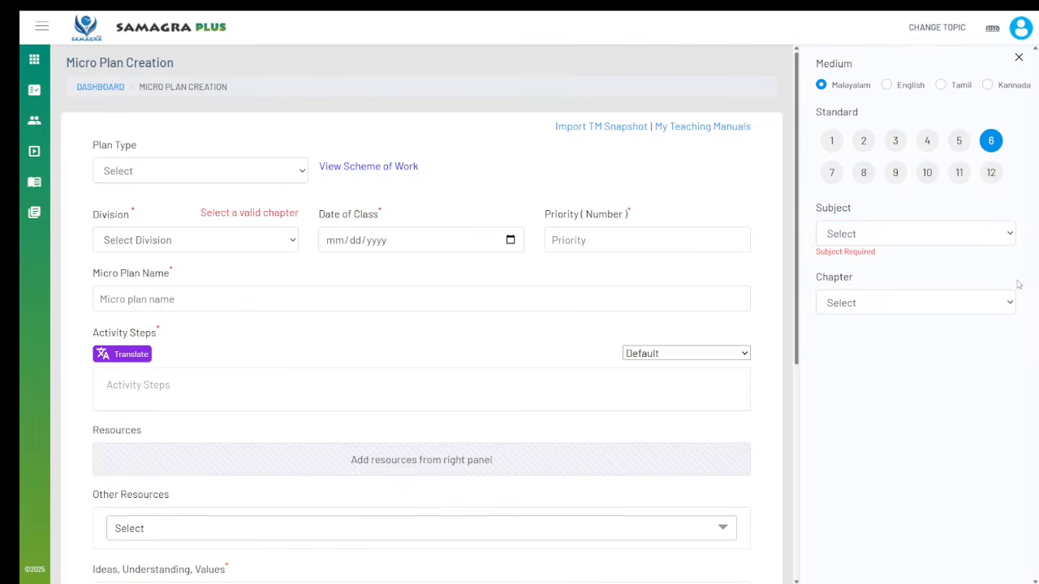
{"action": "left_click", "coordinate": [1006, 240]}
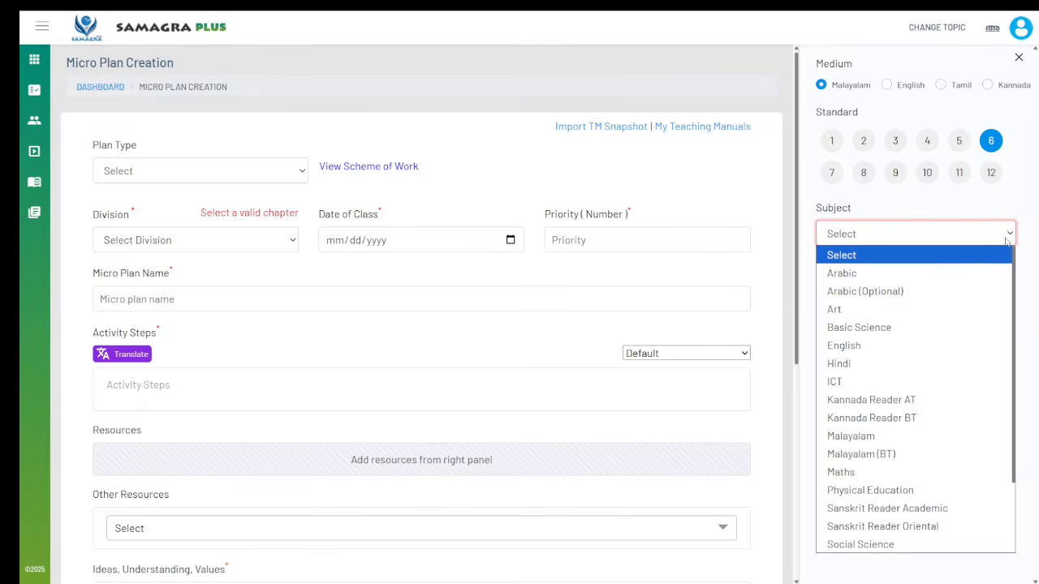
{"action": "key", "text": "u"}
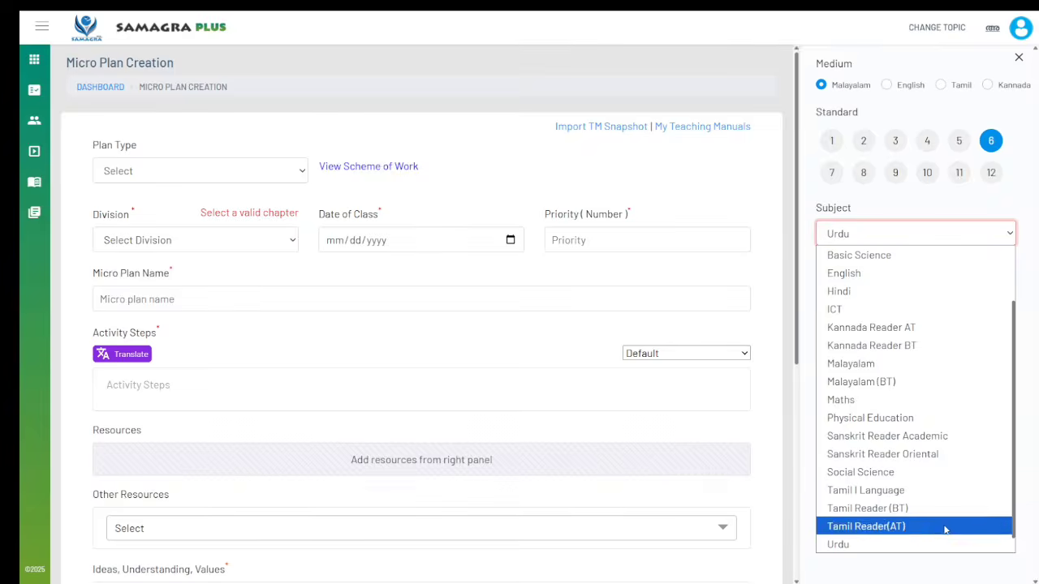
{"action": "left_click", "coordinate": [898, 547]}
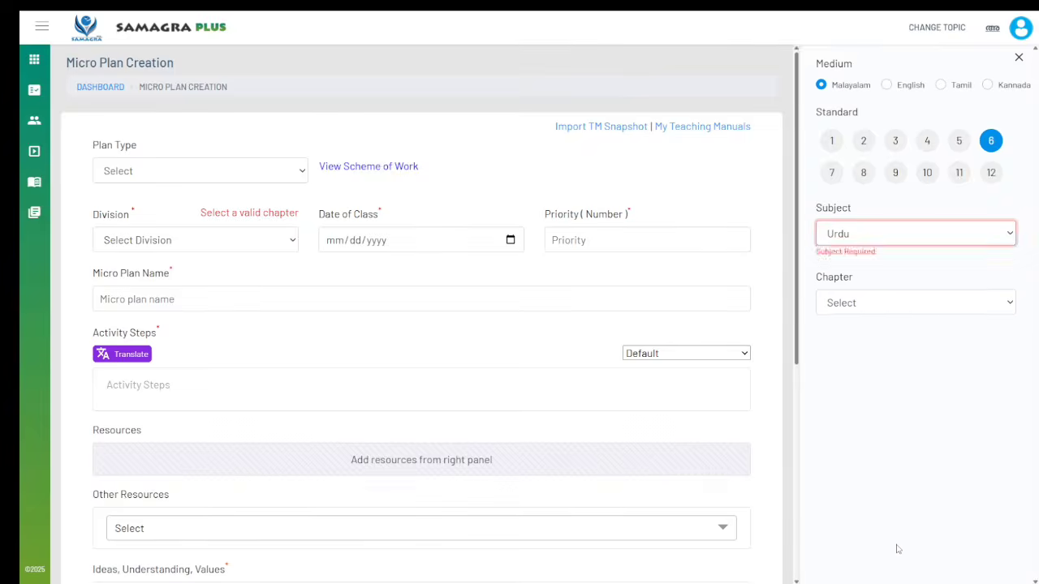
{"action": "left_click", "coordinate": [870, 294]}
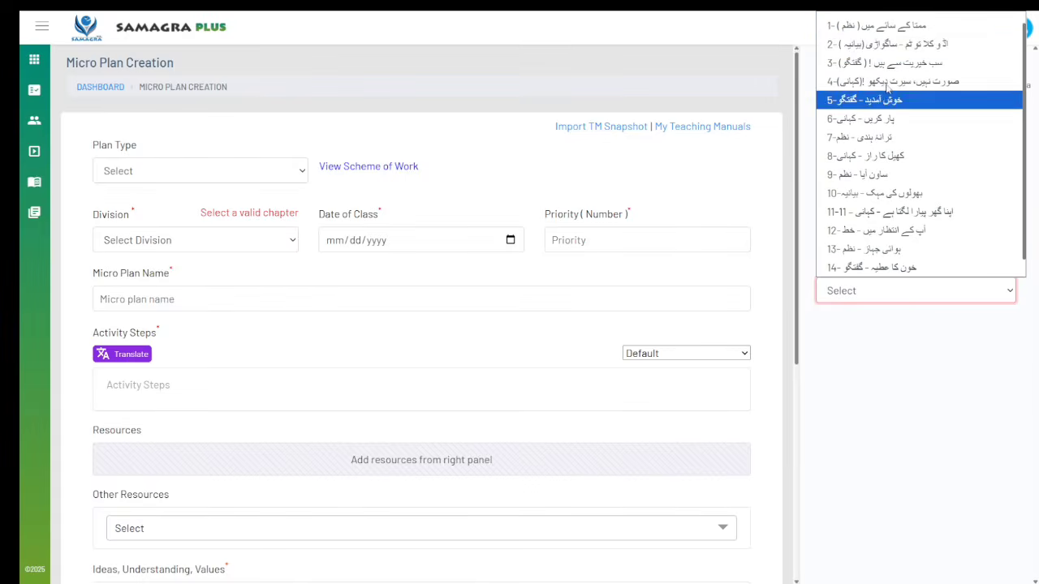
{"action": "left_click", "coordinate": [889, 25]}
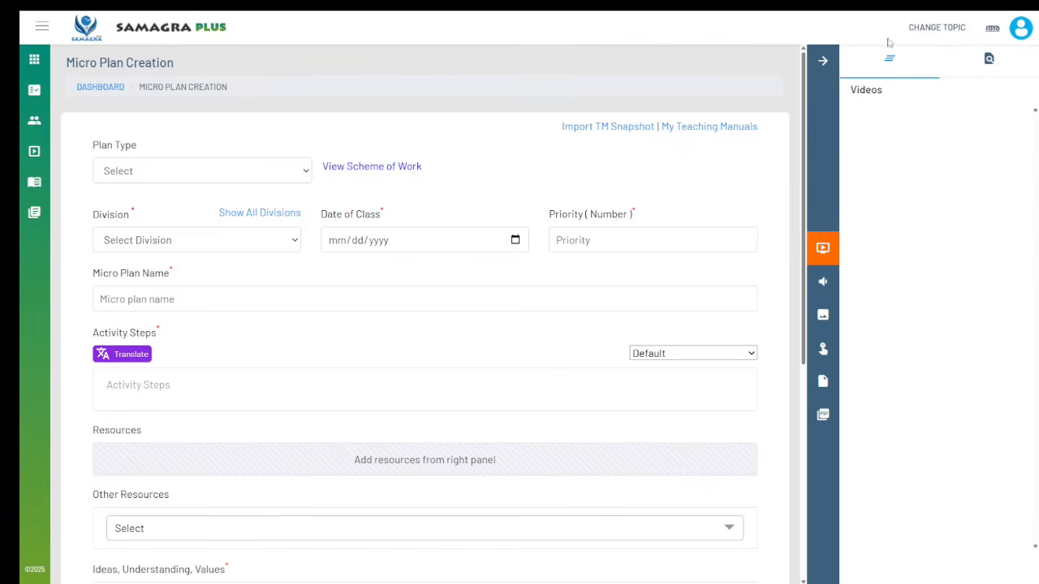
{"action": "left_click", "coordinate": [824, 60]}
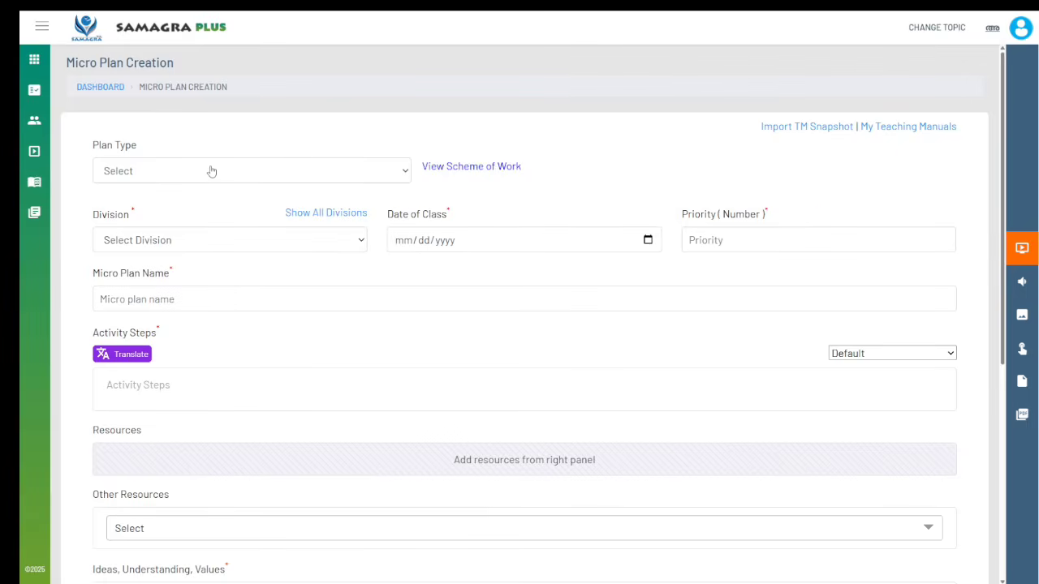
Plan from learning objectives, tick the fourth (family members) objective, and pick division A.
{"action": "left_click", "coordinate": [167, 179]}
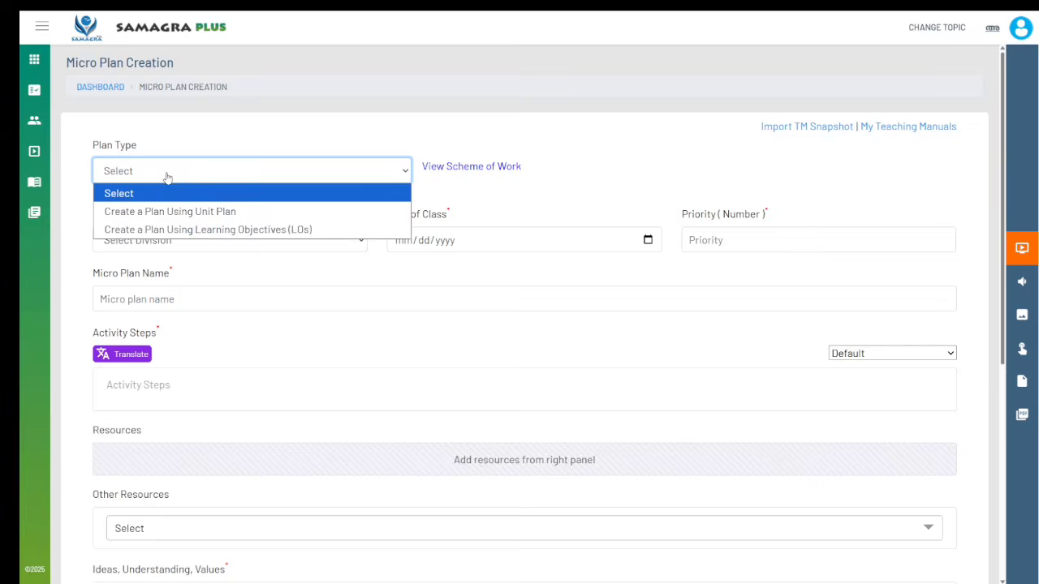
{"action": "left_click", "coordinate": [177, 231]}
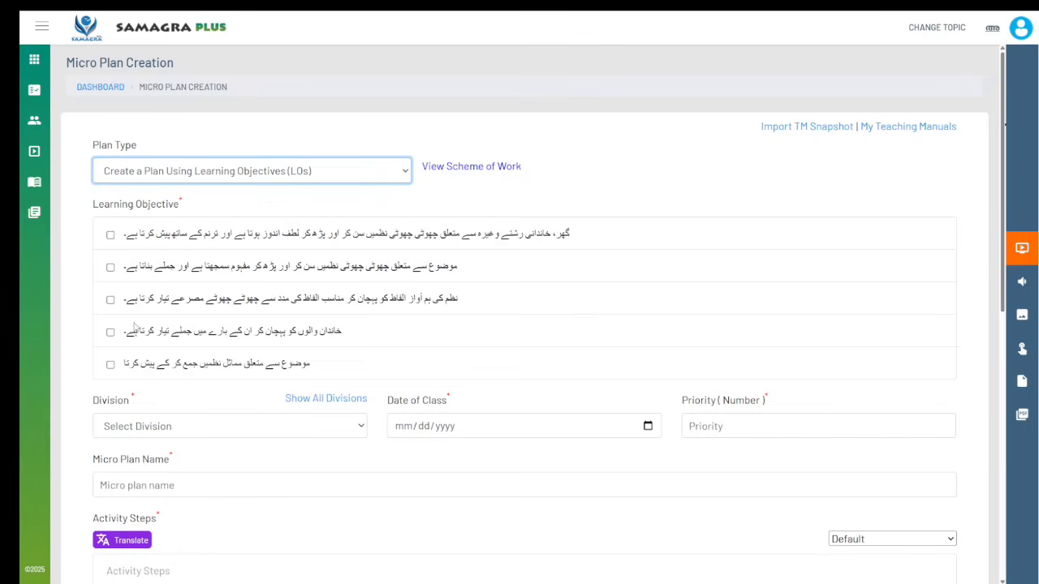
{"action": "left_click", "coordinate": [111, 333]}
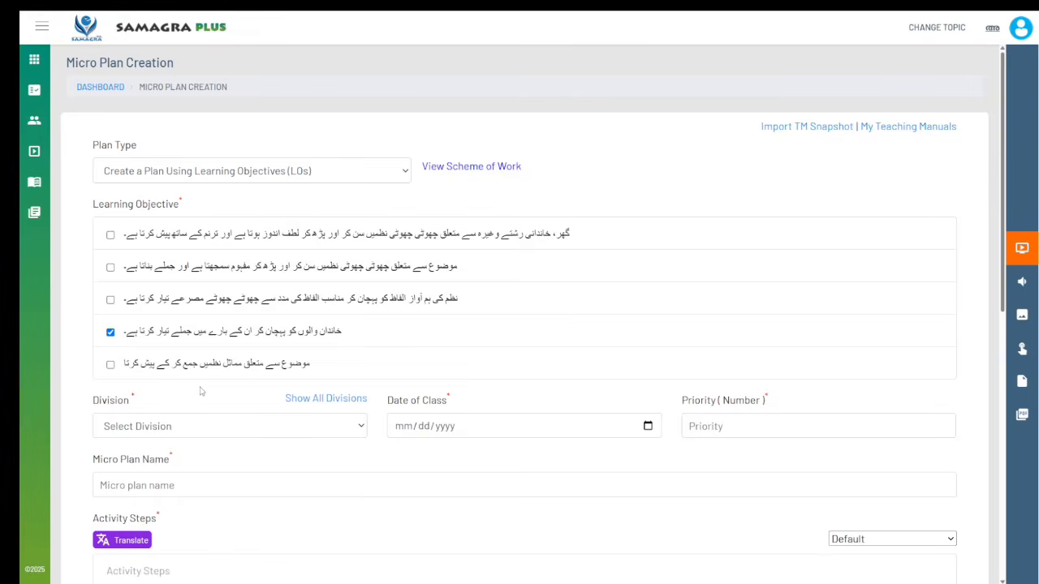
{"action": "scroll", "coordinate": [201, 392], "scroll_direction": "down", "scroll_amount": 1}
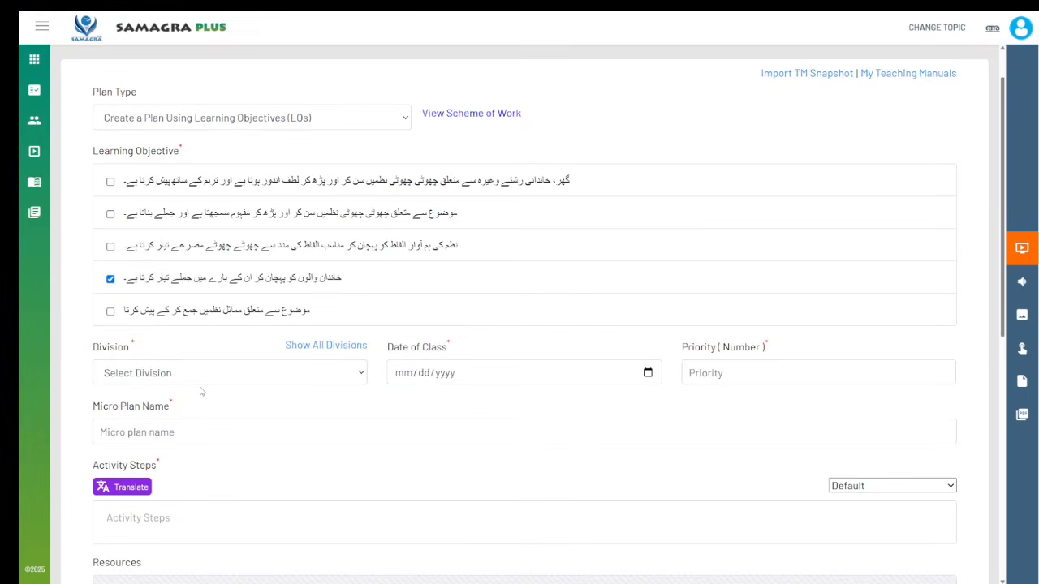
{"action": "left_click", "coordinate": [217, 373]}
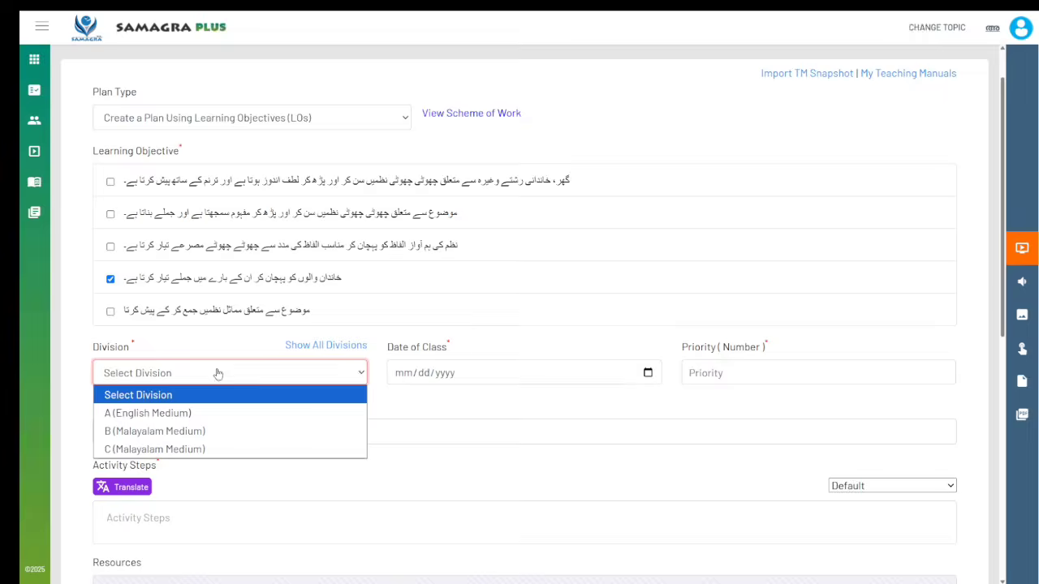
{"action": "left_click", "coordinate": [200, 413]}
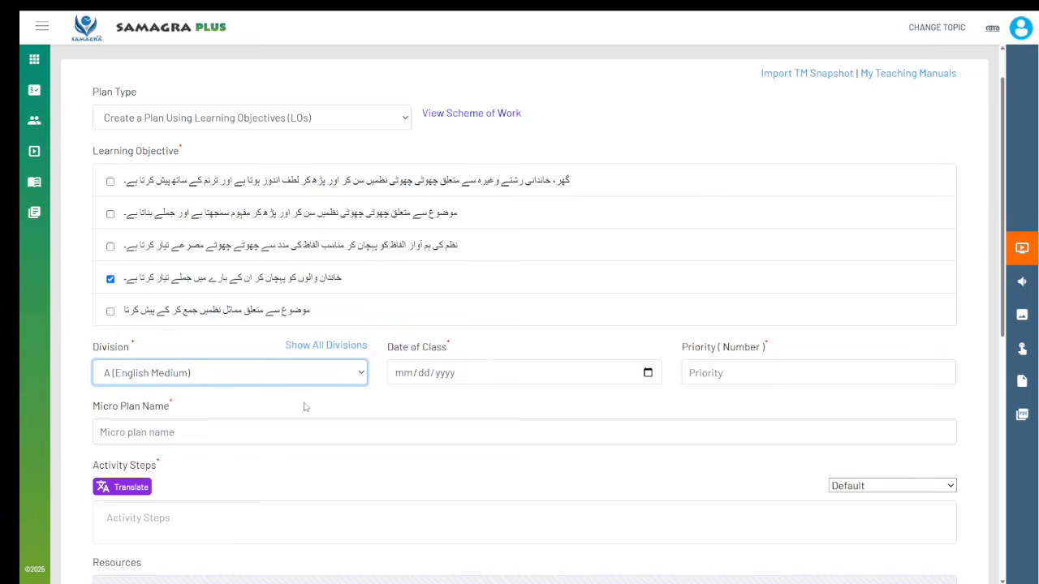
Set the class date to 27 June 2026 and the priority to 6.
{"action": "left_click", "coordinate": [647, 373]}
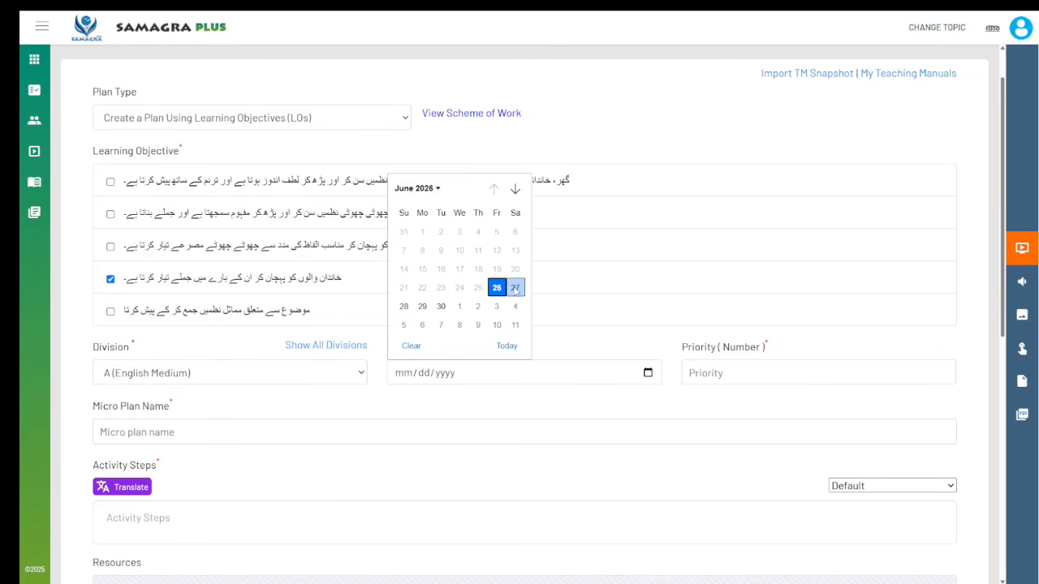
{"action": "left_click", "coordinate": [514, 288]}
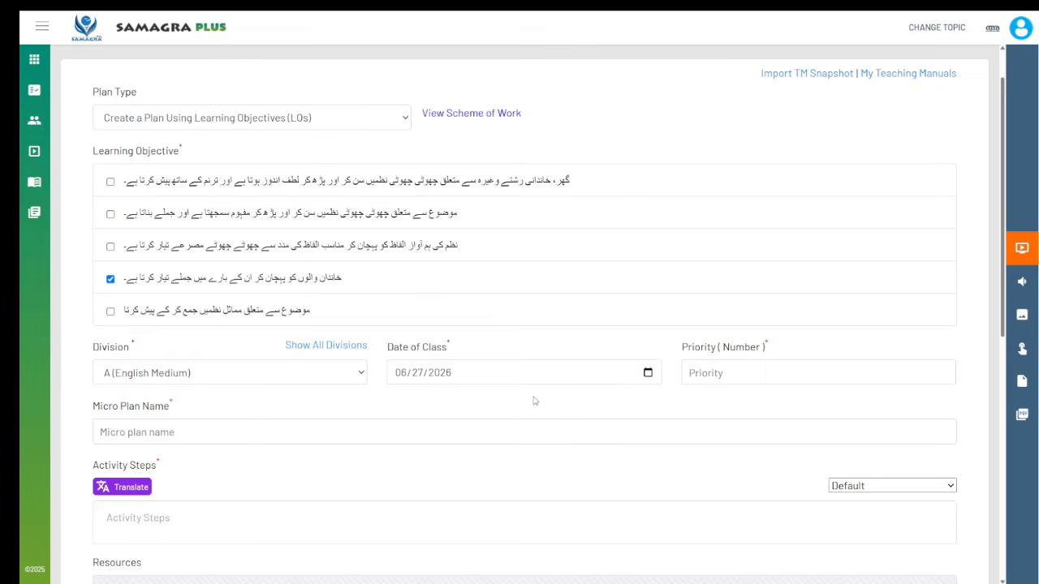
{"action": "left_click", "coordinate": [713, 370]}
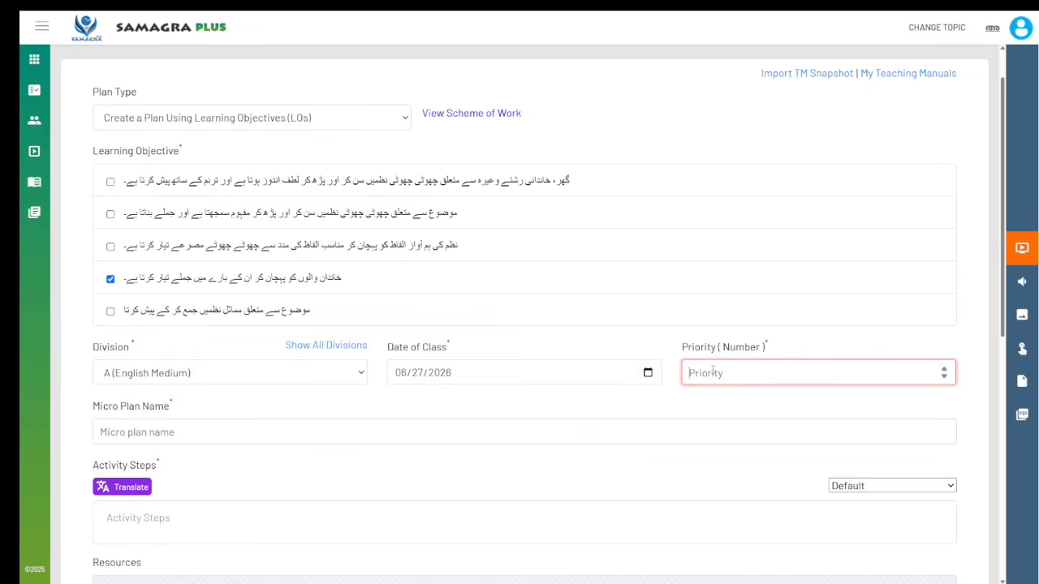
{"action": "type", "text": "6"}
Name the micro plan رشتہ دار using the Urdu keyboard layout.
{"action": "left_click", "coordinate": [385, 418]}
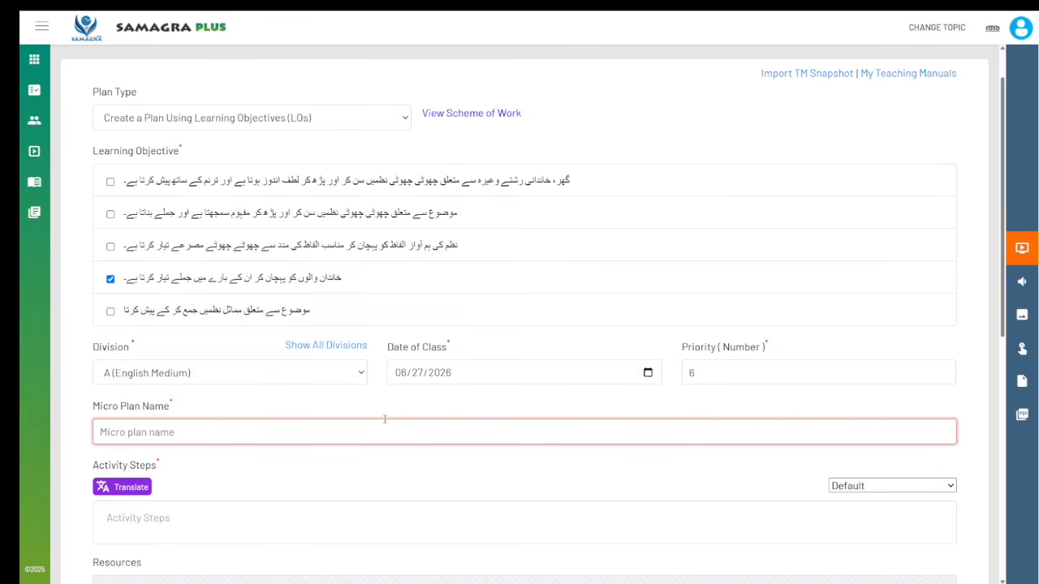
{"action": "key", "text": "super+space"}
{"action": "key", "text": "super+space"}
{"action": "key", "text": "super+space"}
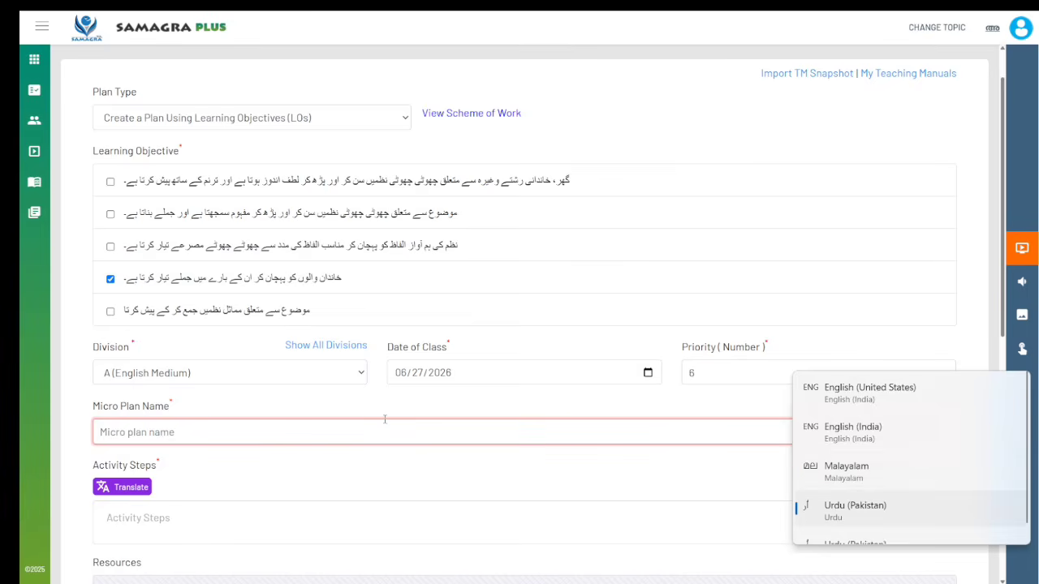
{"action": "type", "text": "شت"}
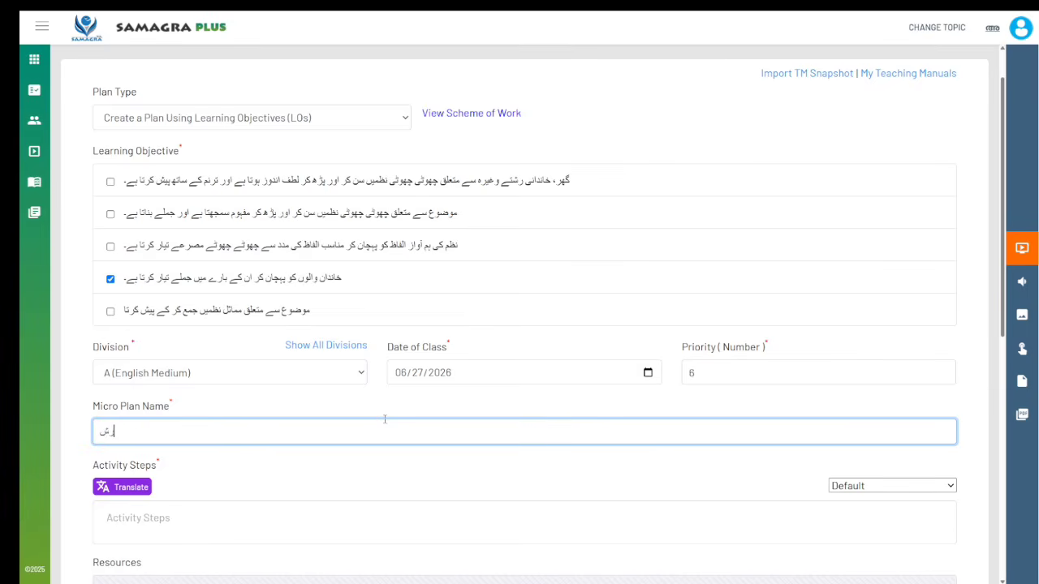
{"action": "type", "text": "ہ دار"}
{"action": "key", "text": "super+space"}
{"action": "key", "text": "super+space"}
{"action": "key", "text": "super+space"}
{"action": "key", "text": "super+space"}
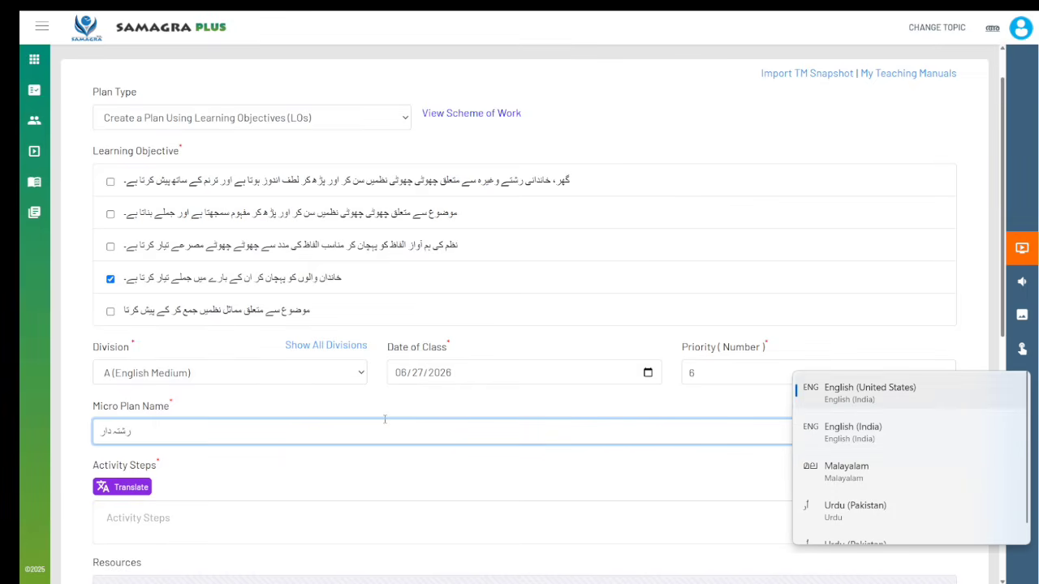
{"action": "key", "text": "super+space"}
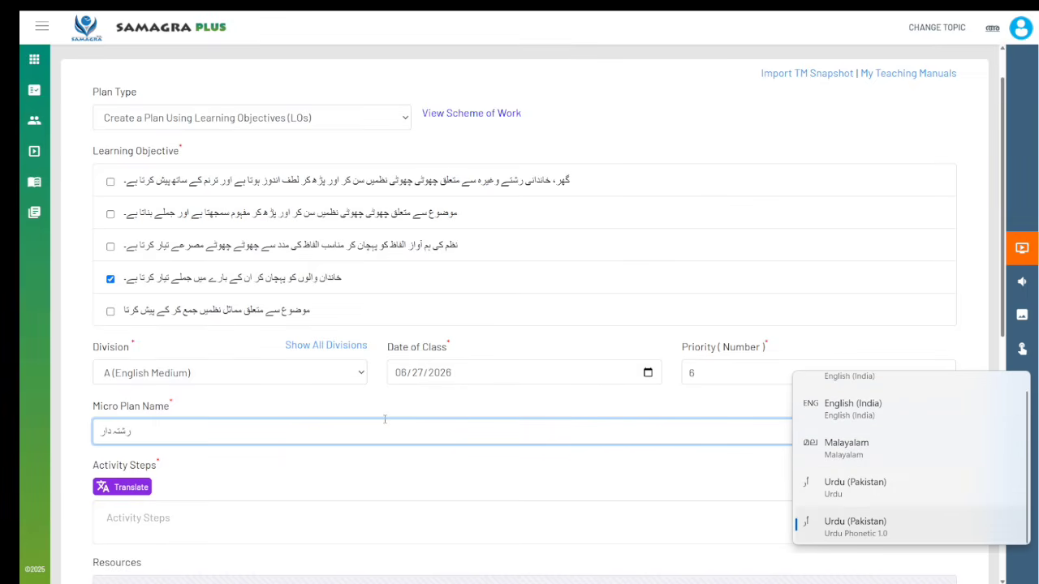
{"action": "key", "text": "super+space"}
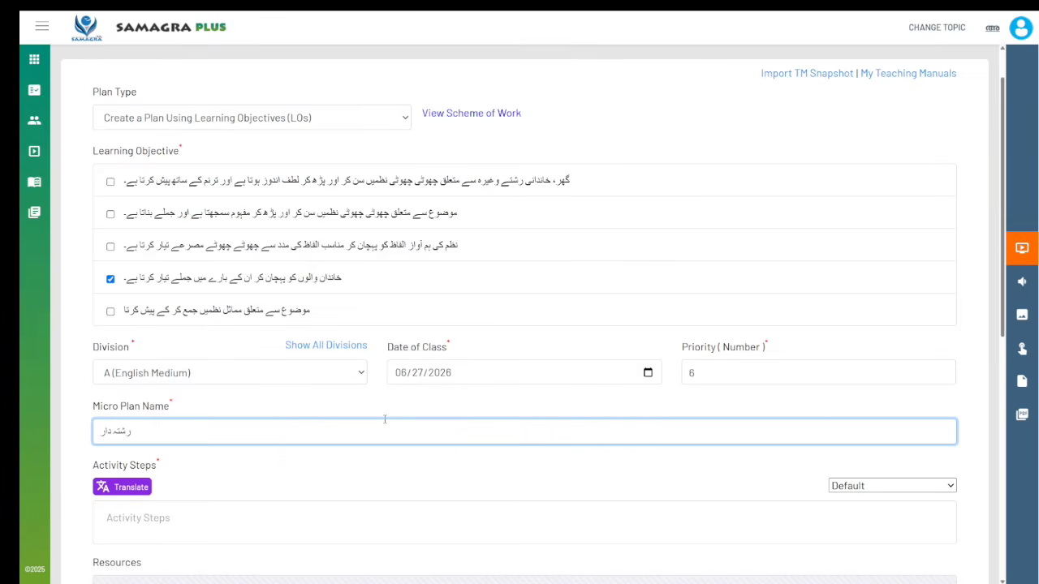
{"action": "left_click", "coordinate": [229, 474]}
Try the Activity Steps field, dismiss the Start menu, and exit browser full screen.
{"action": "scroll", "coordinate": [229, 474], "scroll_direction": "down", "scroll_amount": 1}
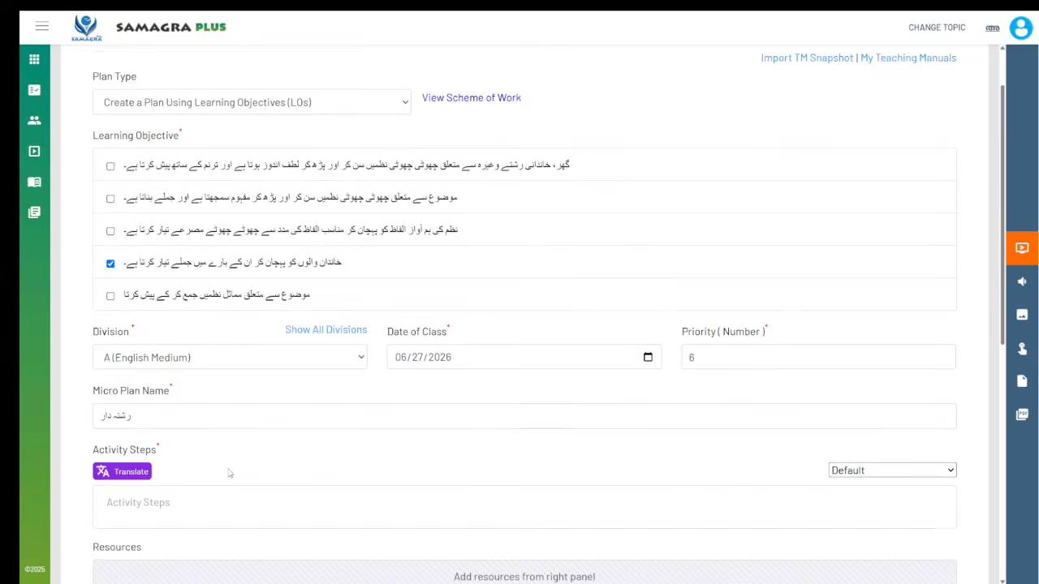
{"action": "left_click", "coordinate": [168, 464]}
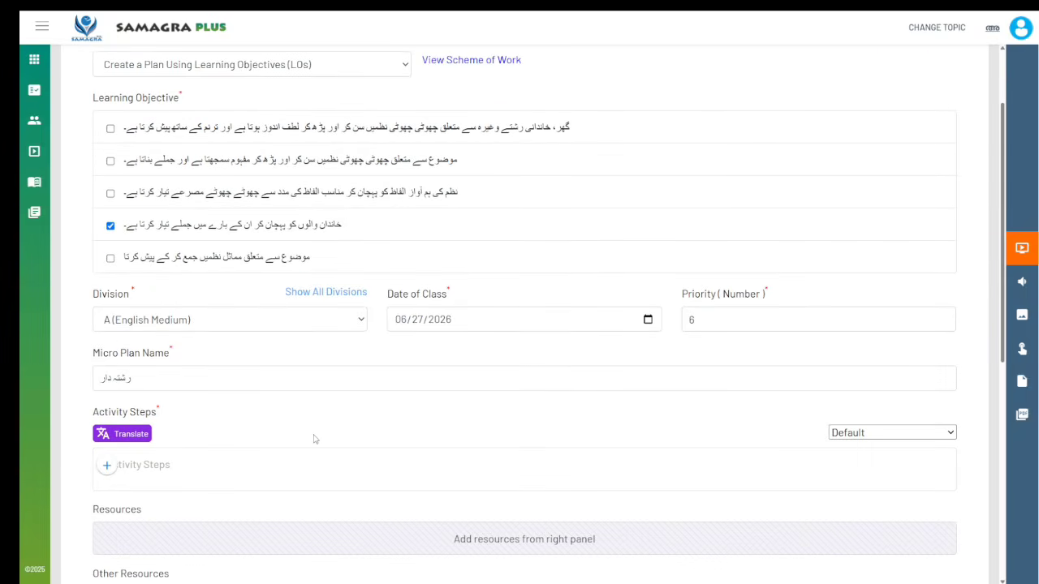
{"action": "key", "text": "super"}
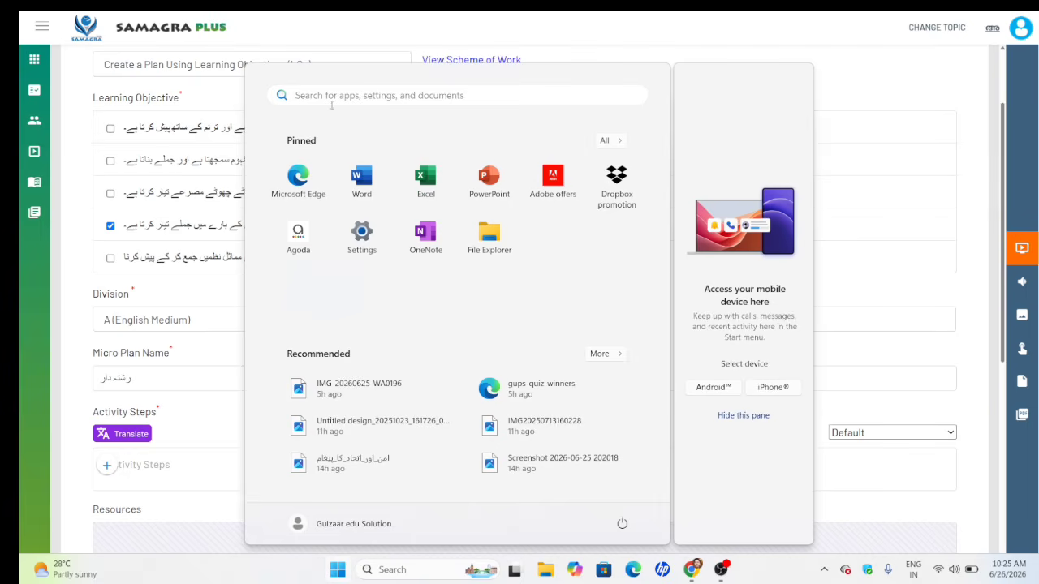
{"action": "left_click", "coordinate": [724, 564]}
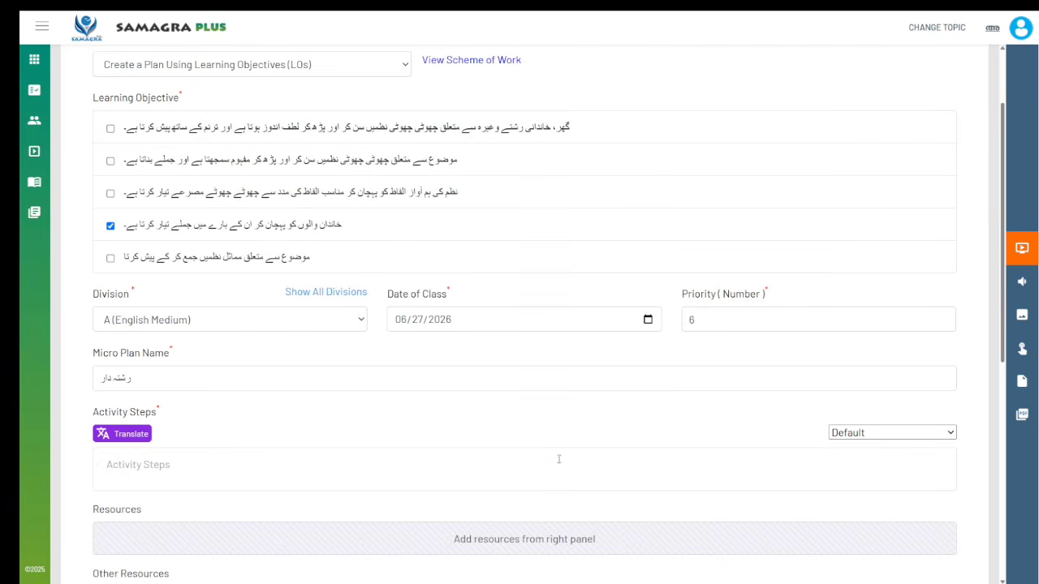
{"action": "left_click", "coordinate": [184, 471]}
{"action": "key", "text": "super"}
{"action": "left_click", "coordinate": [719, 568]}
{"action": "key", "text": "F11"}
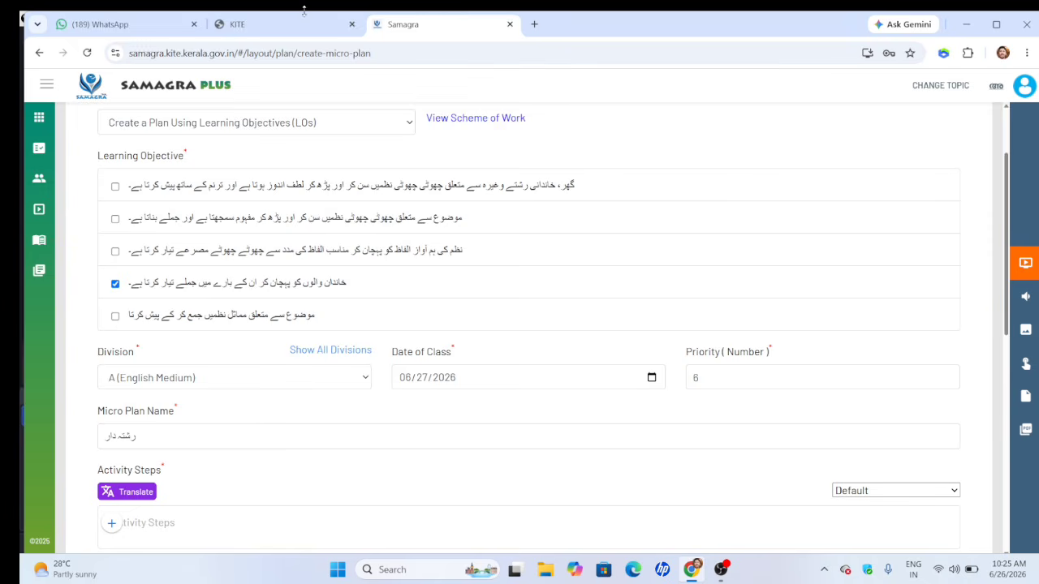
Select the Urdu Day 4 plan text in WhatsApp's URDU RESOURCE chat, then return to Samagra.
{"action": "left_click", "coordinate": [168, 32]}
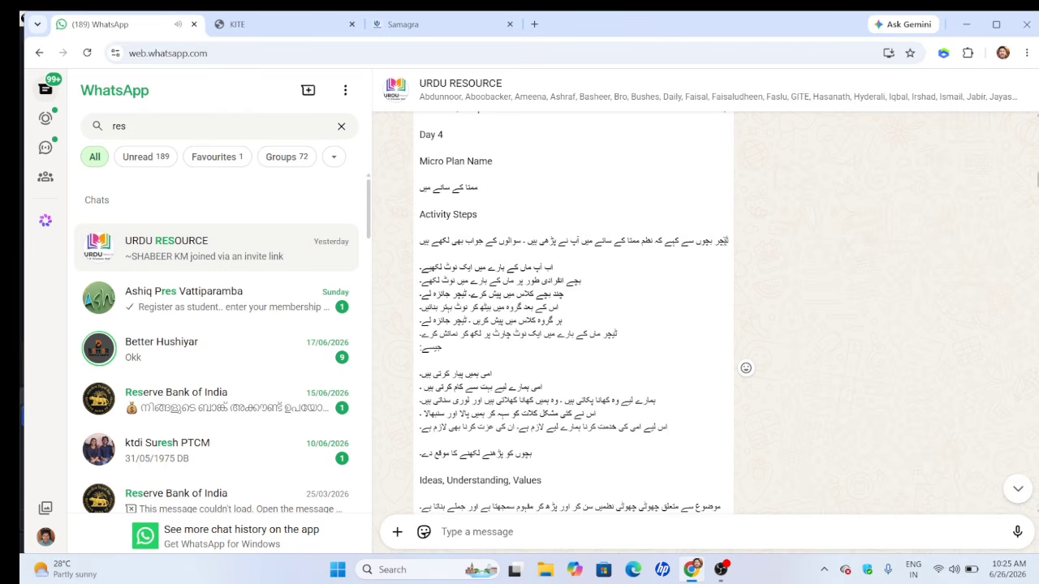
{"action": "left_click_drag", "start_coordinate": [730, 242], "coordinate": [418, 261]}
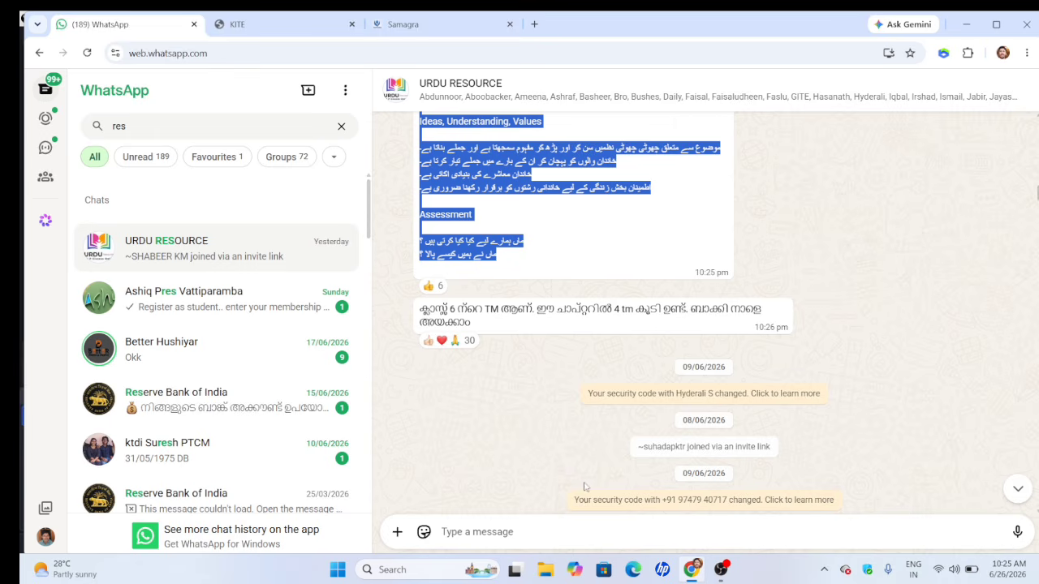
{"action": "left_click", "coordinate": [403, 24]}
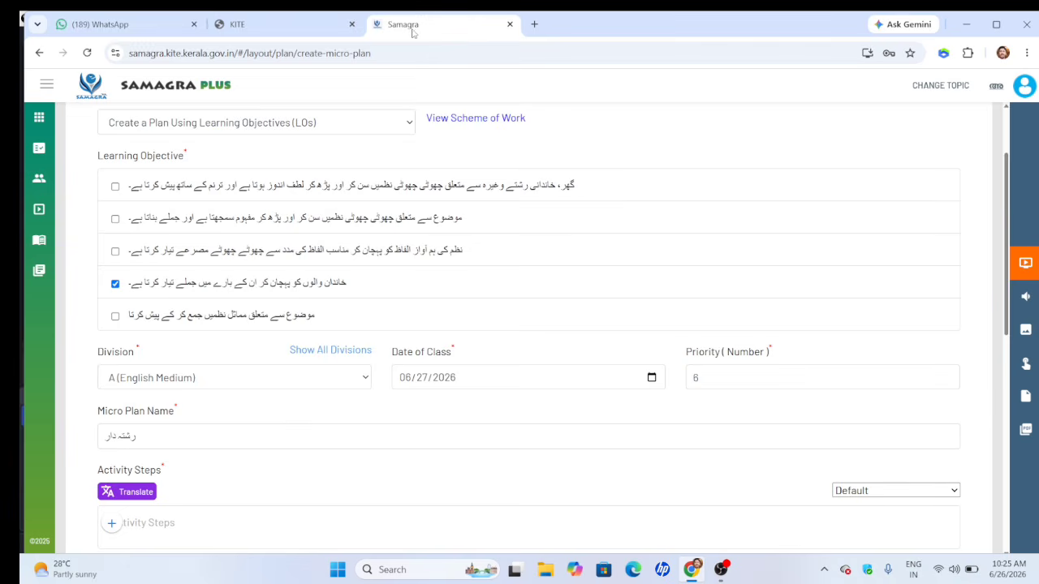
Switch the ticked objective from the fourth to the second, and paste the Urdu plan into Activity Steps.
{"action": "left_click", "coordinate": [114, 283]}
{"action": "scroll", "coordinate": [228, 495], "scroll_direction": "down", "scroll_amount": 1}
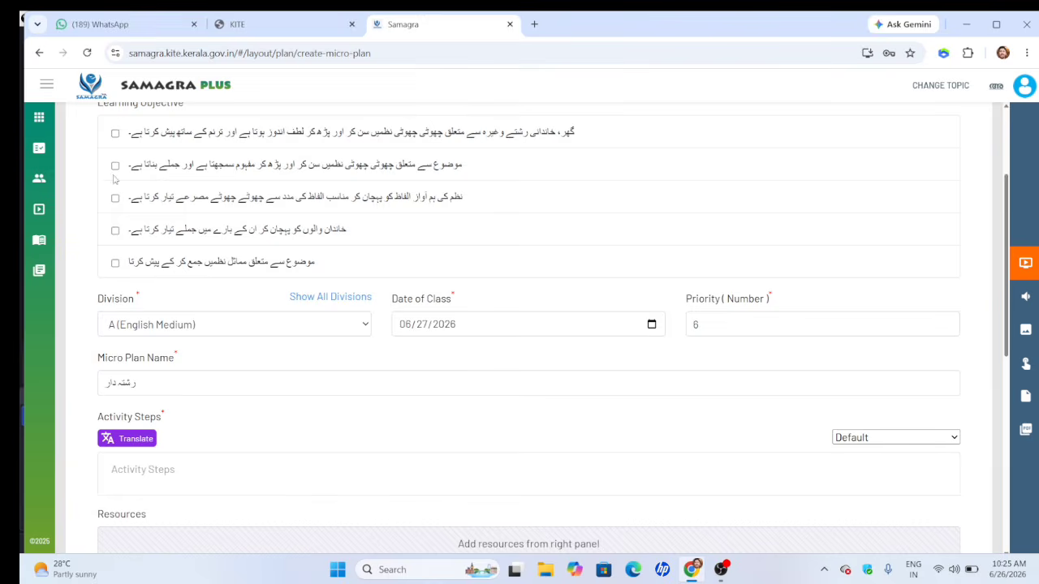
{"action": "left_click", "coordinate": [114, 165]}
{"action": "left_click", "coordinate": [215, 475]}
{"action": "key", "text": "ctrl+v"}
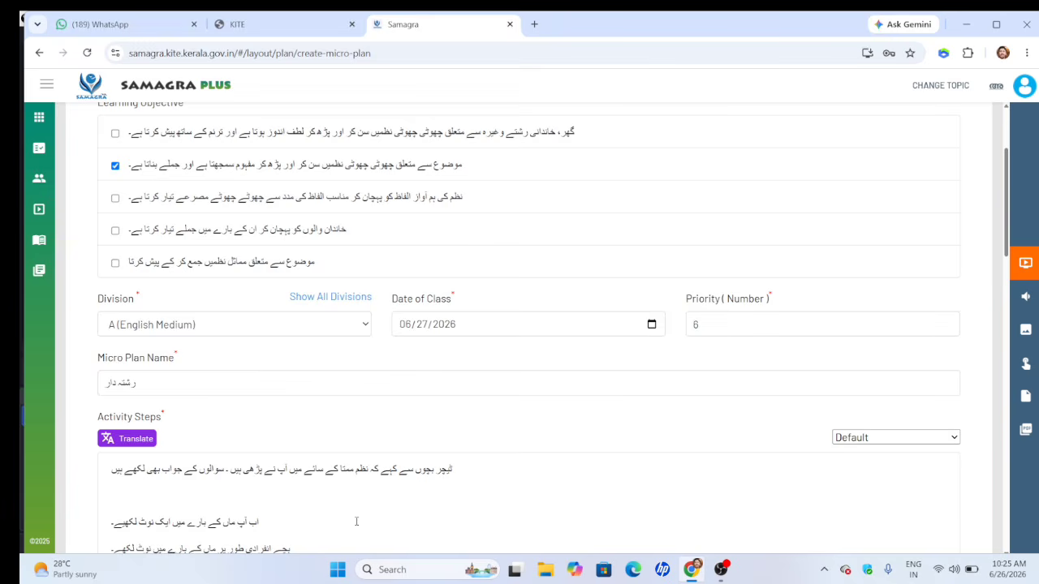
{"action": "scroll", "coordinate": [356, 521], "scroll_direction": "down", "scroll_amount": 10}
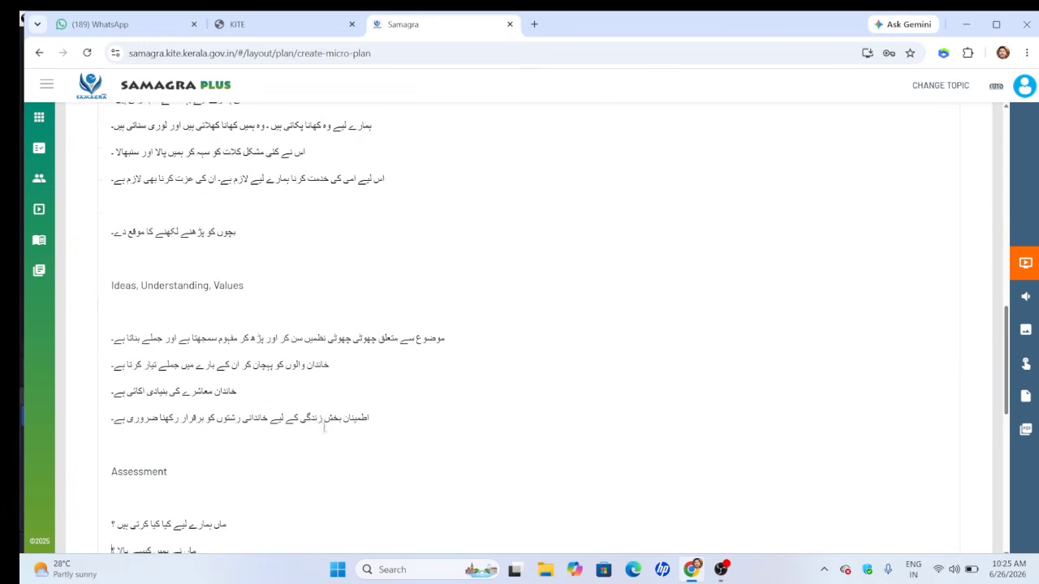
Cut the four Urdu lines from Activity Steps and paste them into Ideas, Understanding, Values.
{"action": "left_click_drag", "start_coordinate": [127, 445], "coordinate": [110, 316]}
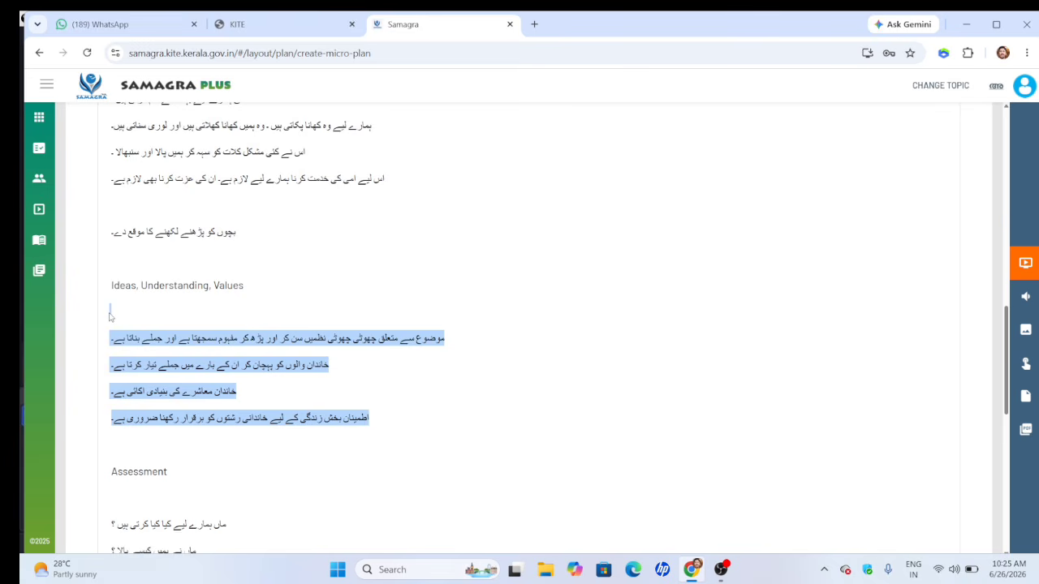
{"action": "key", "text": "BackSpace"}
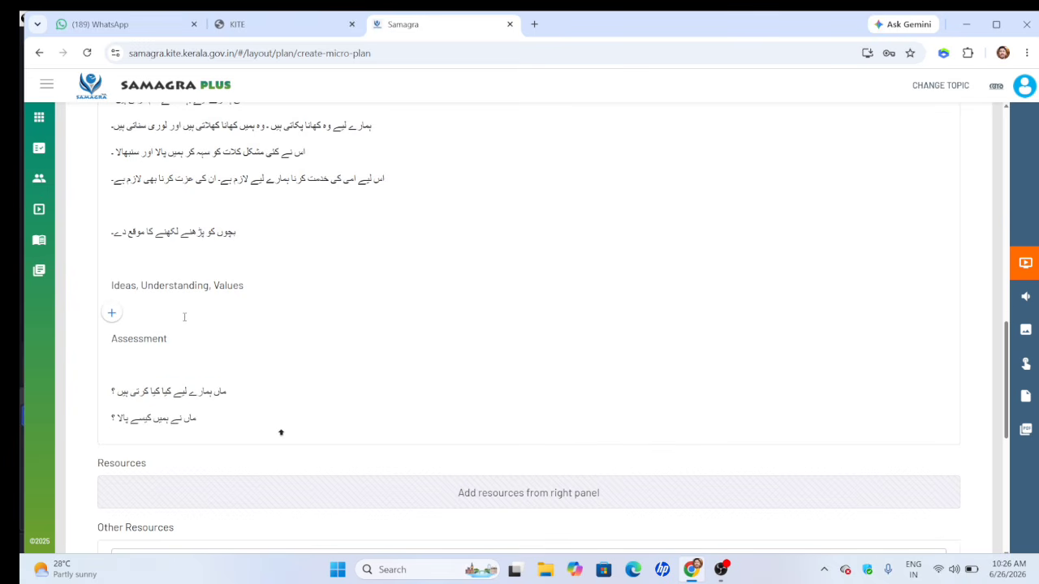
{"action": "key", "text": "ctrl+z"}
{"action": "left_click", "coordinate": [169, 442]}
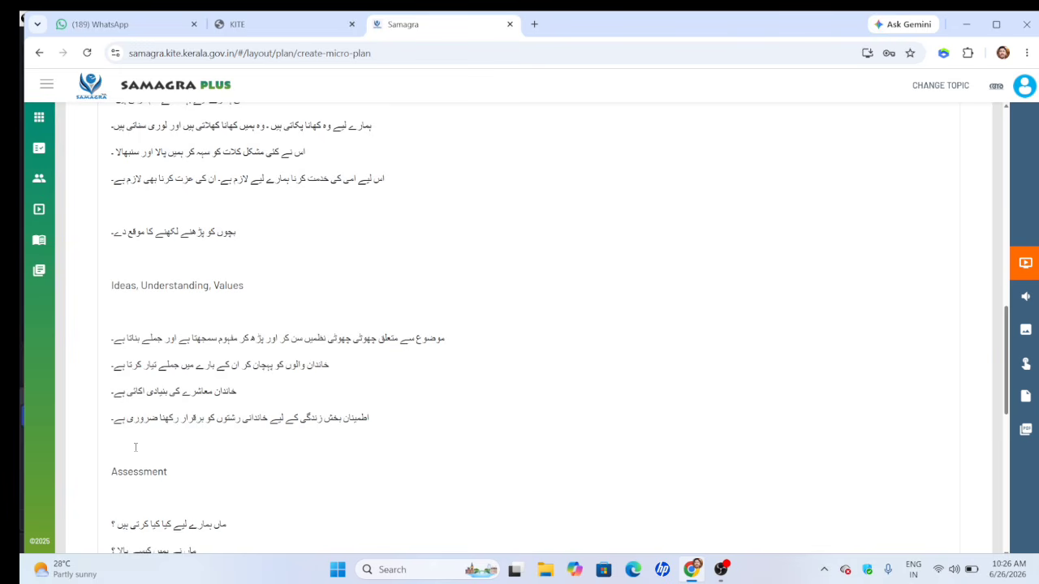
{"action": "left_click_drag", "start_coordinate": [126, 446], "coordinate": [126, 317]}
{"action": "key", "text": "ctrl+c"}
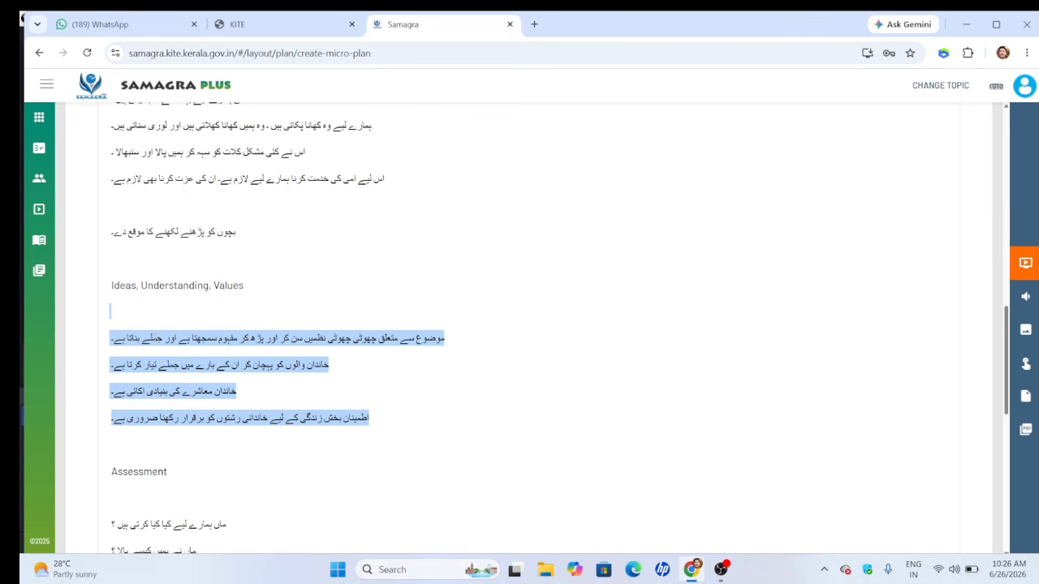
{"action": "right_click", "coordinate": [154, 365]}
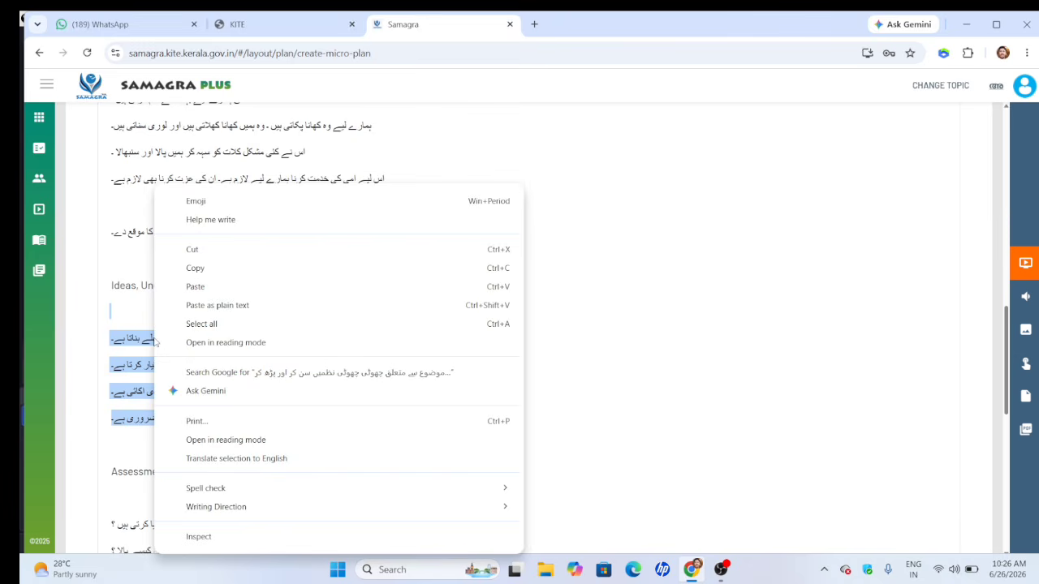
{"action": "left_click", "coordinate": [207, 249]}
{"action": "key", "text": "BackSpace"}
{"action": "key", "text": "BackSpace"}
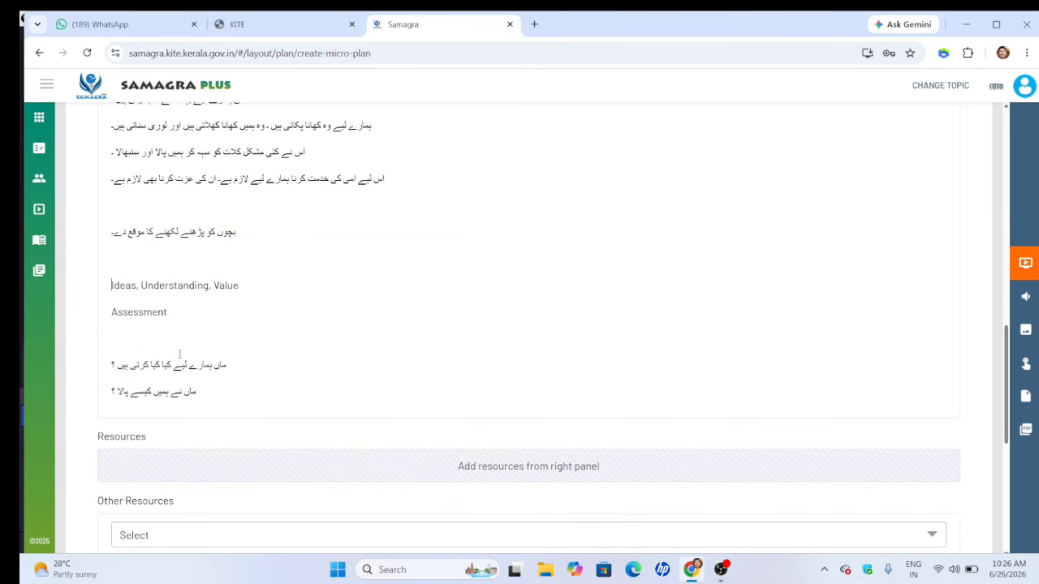
{"action": "key", "text": "BackSpace"}
{"action": "key", "text": "BackSpace"}
{"action": "key", "text": "BackSpace"}
{"action": "key", "text": "BackSpace"}
{"action": "key", "text": "BackSpace"}
{"action": "key", "text": "BackSpace"}
{"action": "key", "text": "BackSpace"}
{"action": "key", "text": "BackSpace"}
{"action": "key", "text": "BackSpace"}
{"action": "key", "text": "BackSpace"}
{"action": "key", "text": "BackSpace"}
{"action": "key", "text": "BackSpace"}
{"action": "key", "text": "BackSpace"}
{"action": "key", "text": "BackSpace"}
{"action": "key", "text": "BackSpace"}
{"action": "key", "text": "BackSpace"}
{"action": "key", "text": "BackSpace"}
{"action": "key", "text": "BackSpace"}
{"action": "key", "text": "BackSpace"}
{"action": "key", "text": "BackSpace"}
{"action": "key", "text": "BackSpace"}
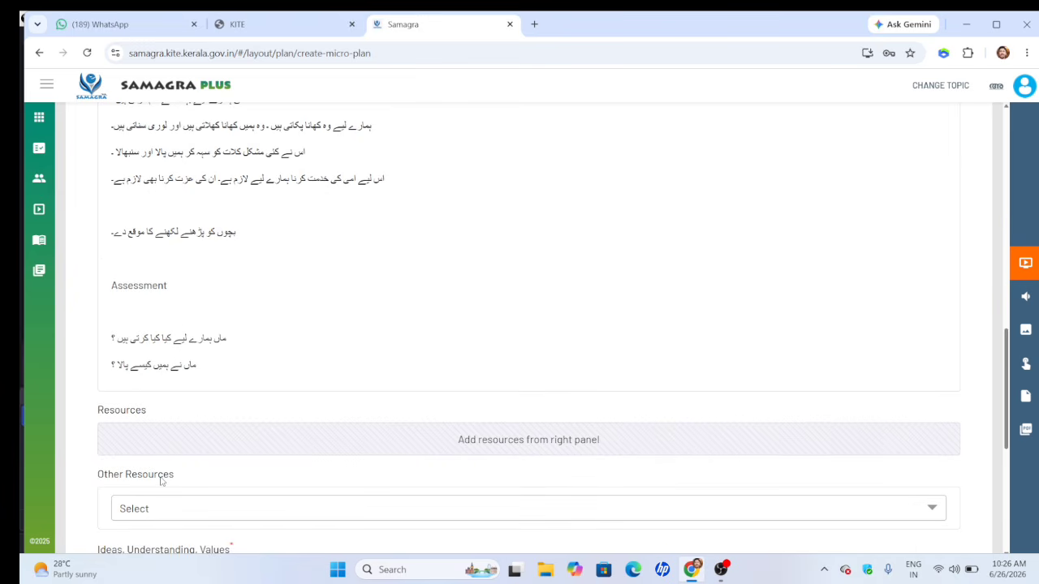
{"action": "scroll", "coordinate": [160, 481], "scroll_direction": "down", "scroll_amount": 2}
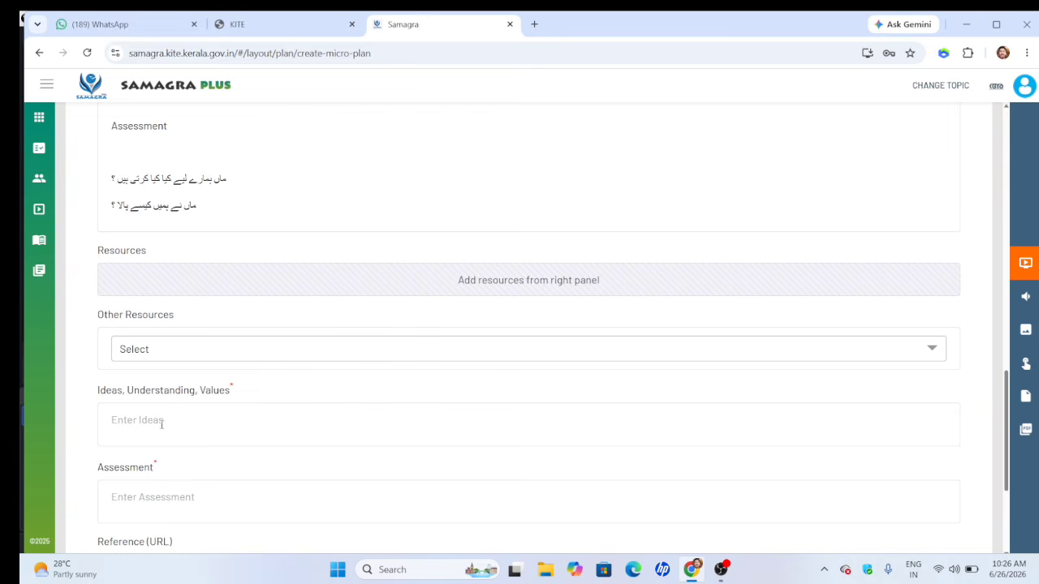
{"action": "left_click", "coordinate": [162, 423]}
{"action": "key", "text": "ctrl+v"}
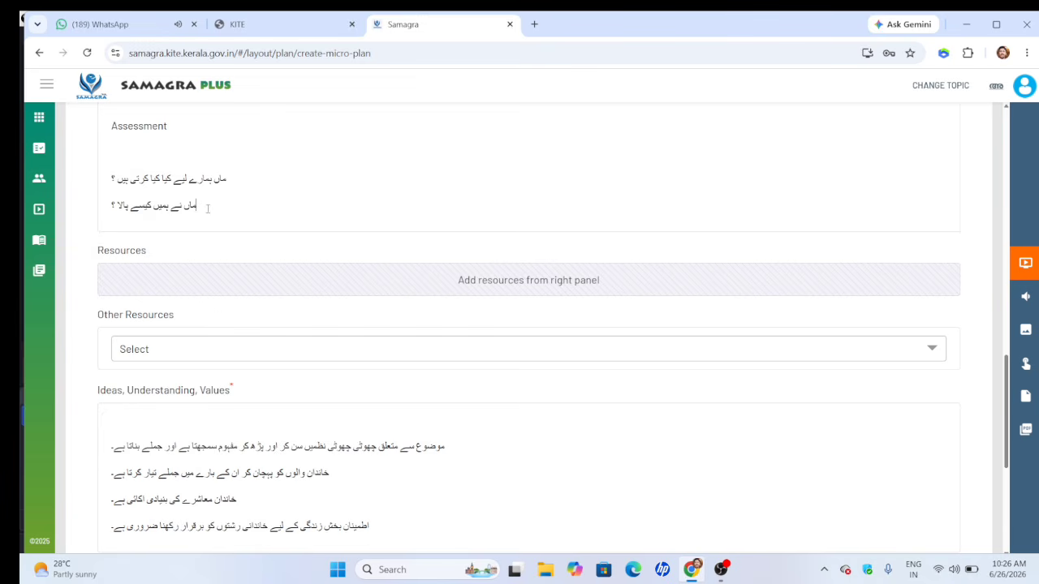
Select and remove the two Assessment questions from Activity Steps.
{"action": "left_click_drag", "start_coordinate": [112, 177], "coordinate": [124, 160]}
{"action": "left_click", "coordinate": [124, 161]}
{"action": "double_click", "coordinate": [124, 250]}
{"action": "left_click", "coordinate": [217, 190]}
{"action": "left_click_drag", "start_coordinate": [215, 178], "coordinate": [163, 187]}
{"action": "left_click_drag", "start_coordinate": [122, 156], "coordinate": [115, 206]}
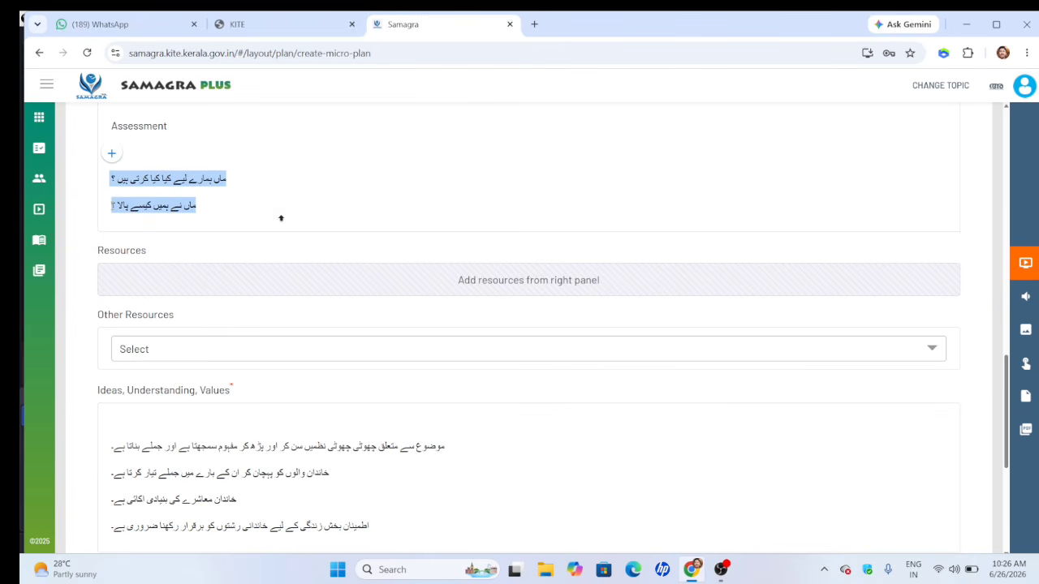
{"action": "key", "text": "BackSpace"}
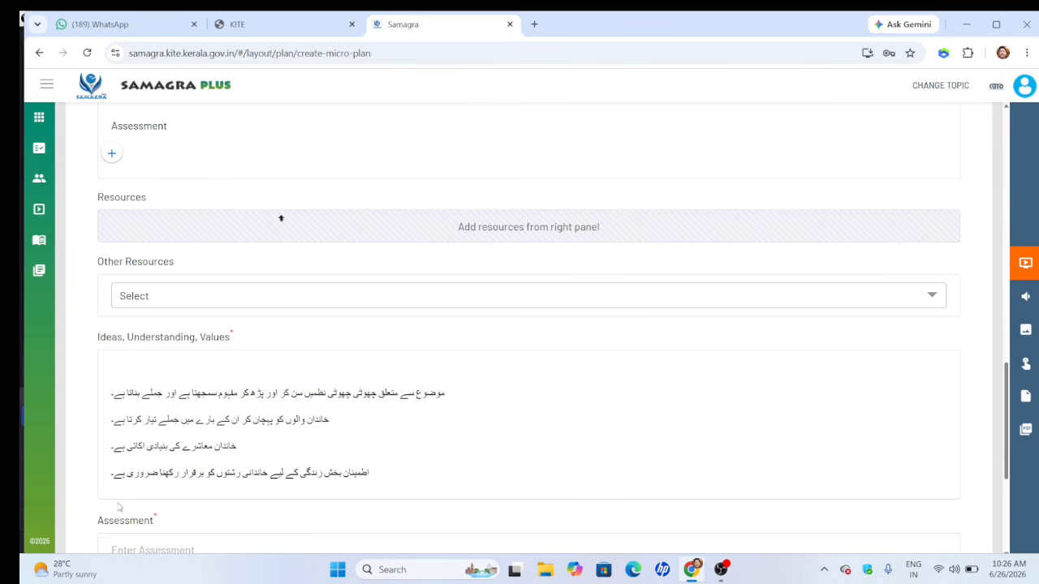
Paste the two Urdu questions into the Assessment field.
{"action": "scroll", "coordinate": [130, 531], "scroll_direction": "down", "scroll_amount": 1}
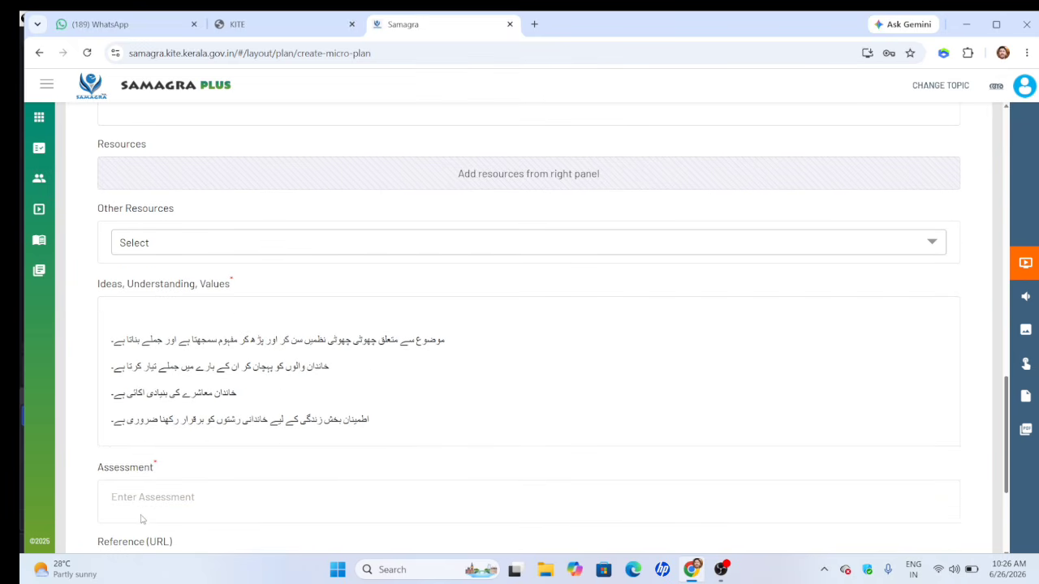
{"action": "right_click", "coordinate": [148, 498]}
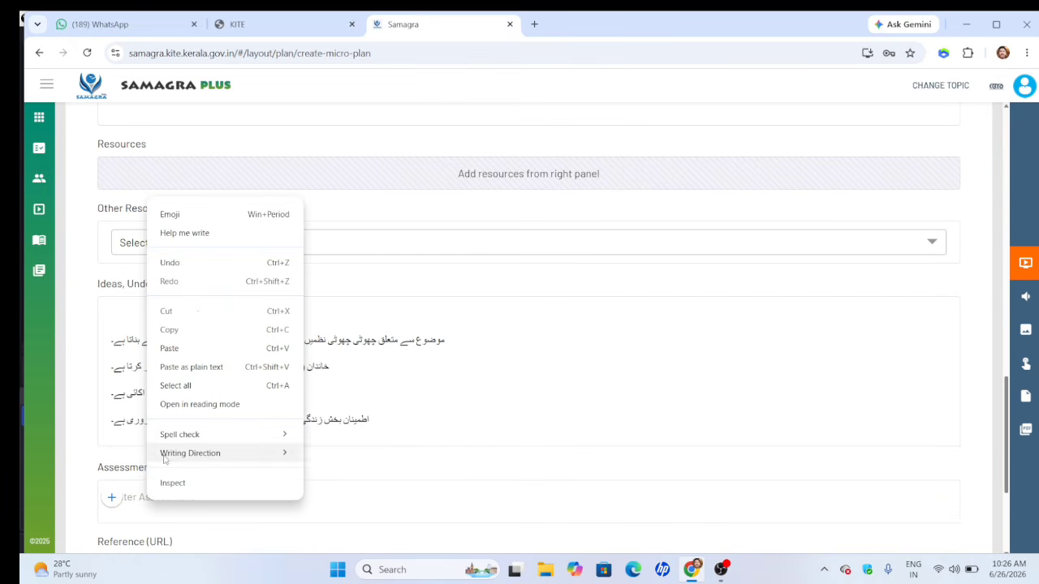
{"action": "left_click", "coordinate": [169, 348]}
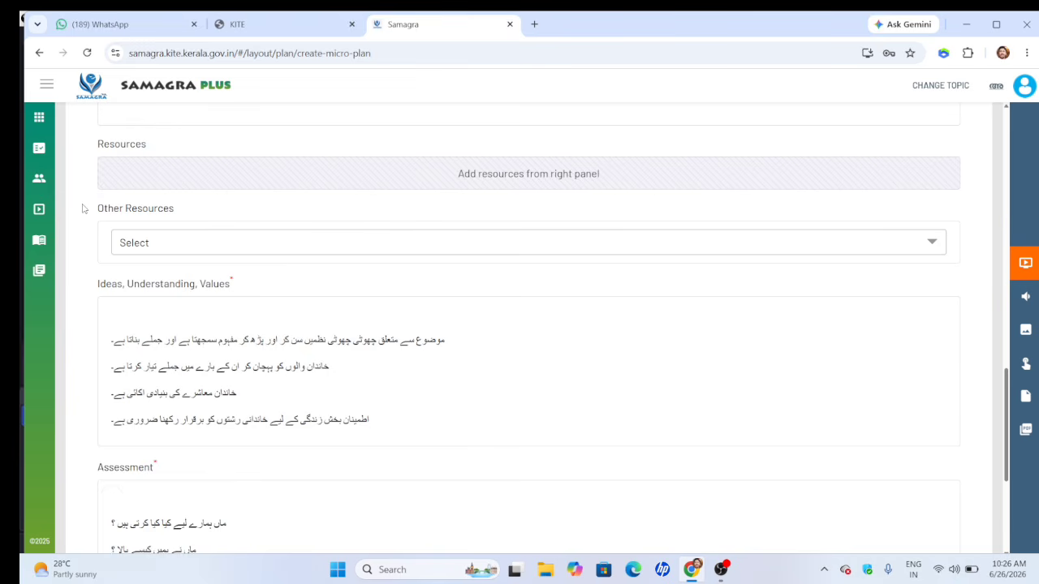
Delete the leftover Assessment heading from the Activity Steps text.
{"action": "scroll", "coordinate": [82, 209], "scroll_direction": "up", "scroll_amount": 1}
{"action": "scroll", "coordinate": [82, 209], "scroll_direction": "up", "scroll_amount": 3}
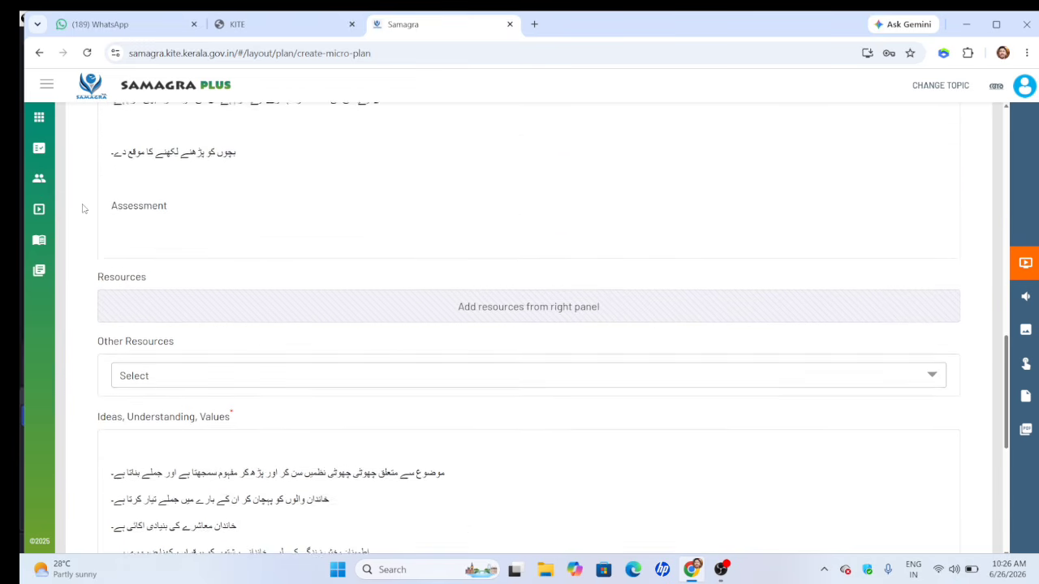
{"action": "left_click_drag", "start_coordinate": [185, 268], "coordinate": [106, 258]}
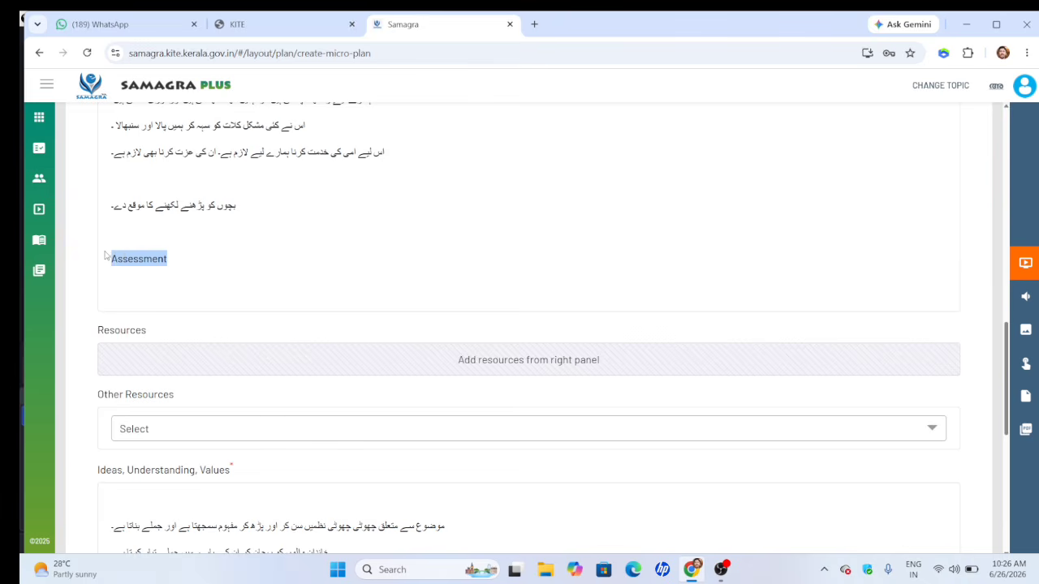
{"action": "key", "text": "BackSpace"}
{"action": "key", "text": "BackSpace"}
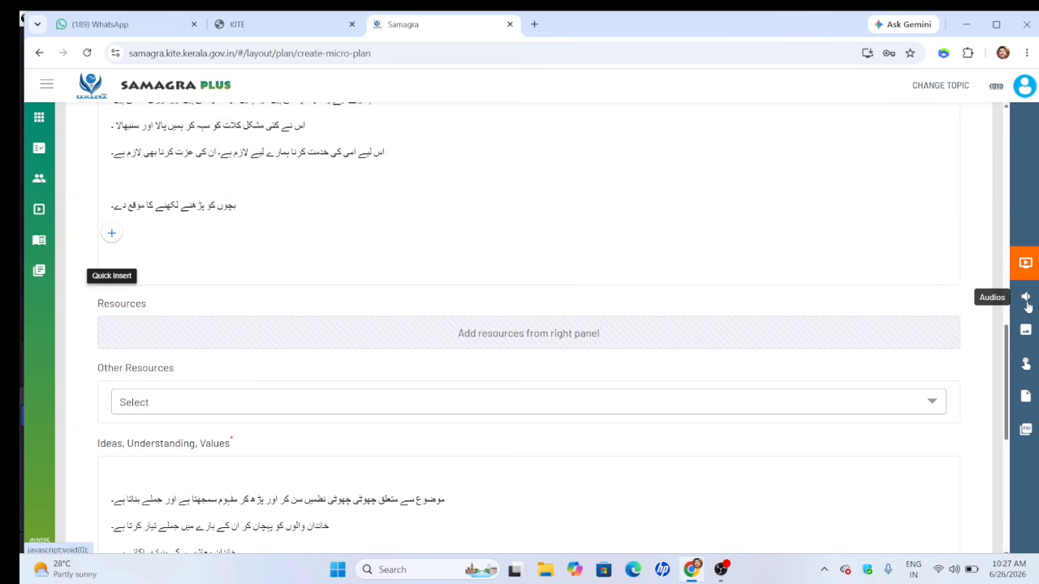
Attach the fourth document and جملے لکھنا as resources, then preview the STD 6 URDU worksheet.
{"action": "left_click", "coordinate": [1026, 397]}
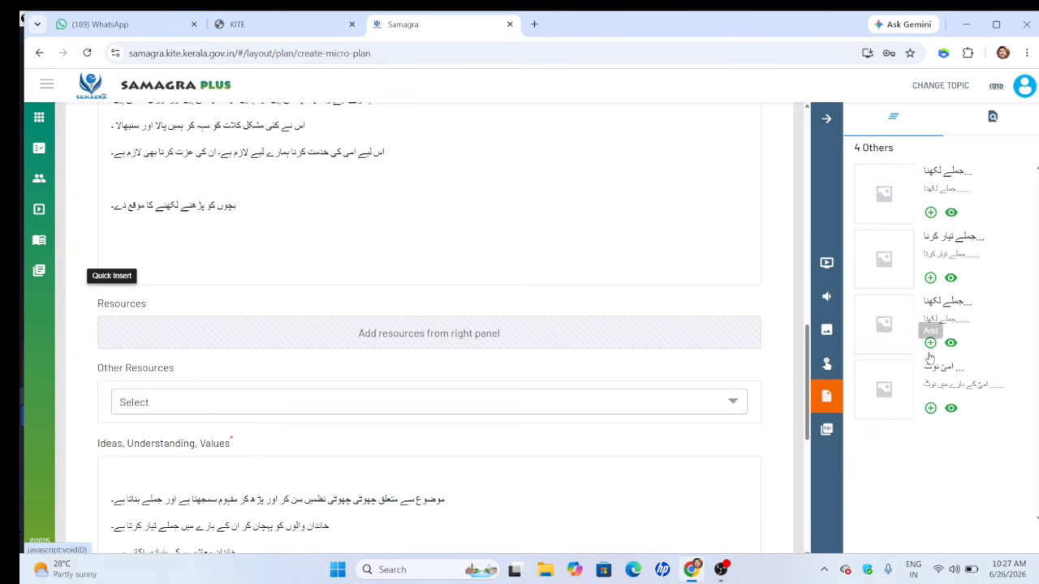
{"action": "left_click", "coordinate": [930, 408]}
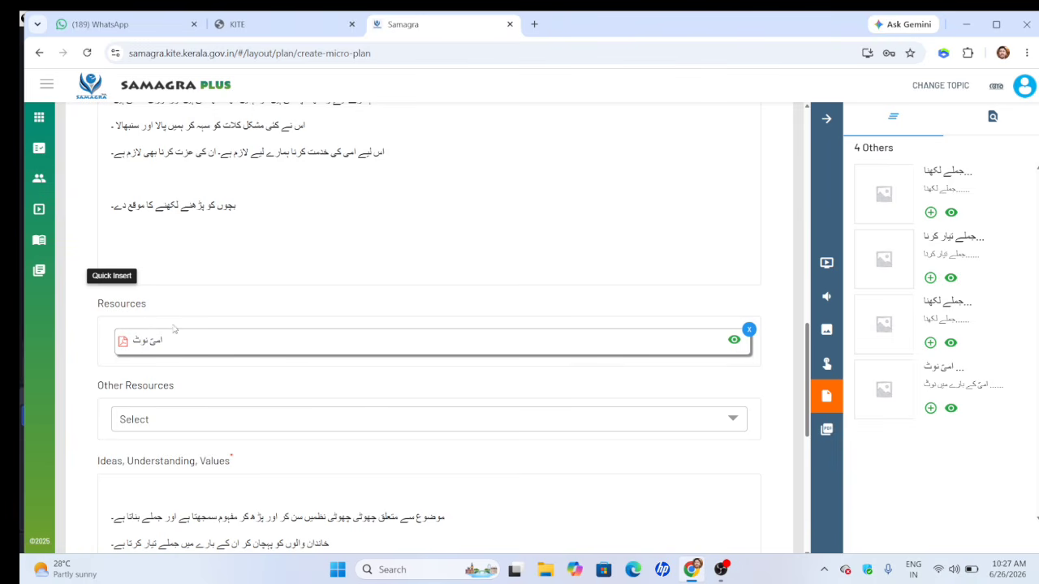
{"action": "left_click", "coordinate": [930, 342]}
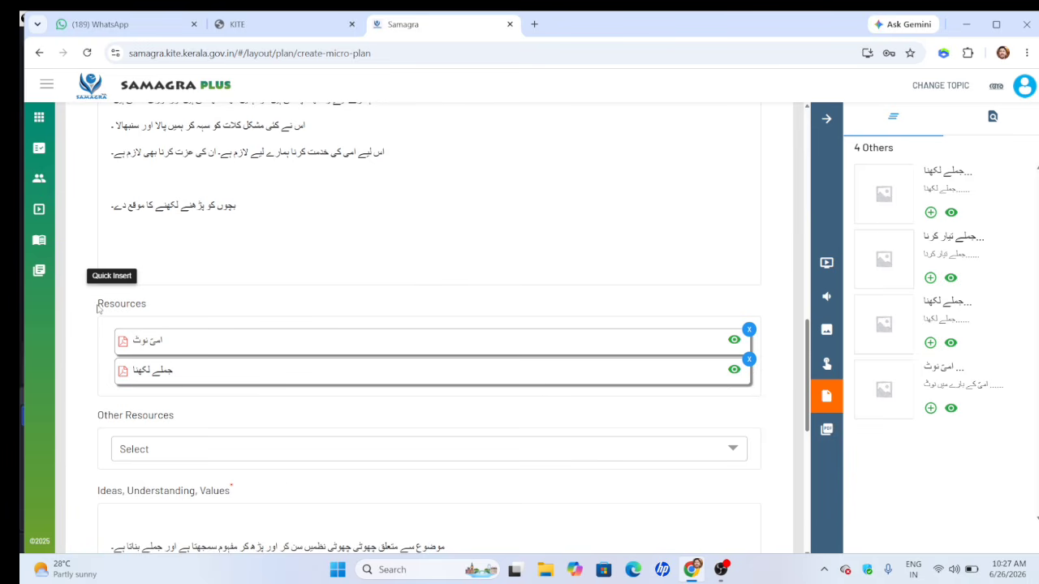
{"action": "scroll", "coordinate": [97, 307], "scroll_direction": "down", "scroll_amount": 4}
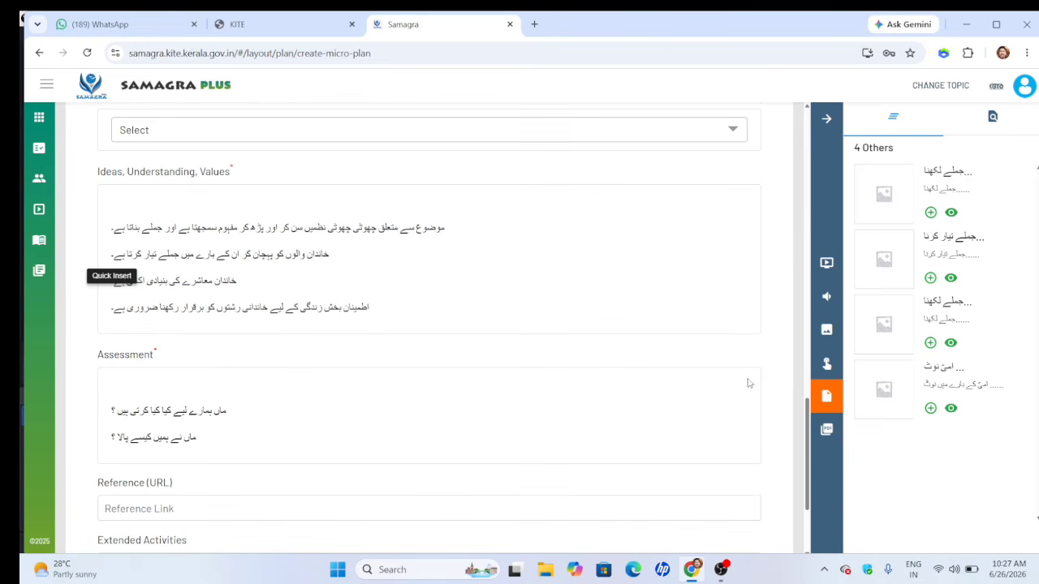
{"action": "left_click", "coordinate": [950, 343]}
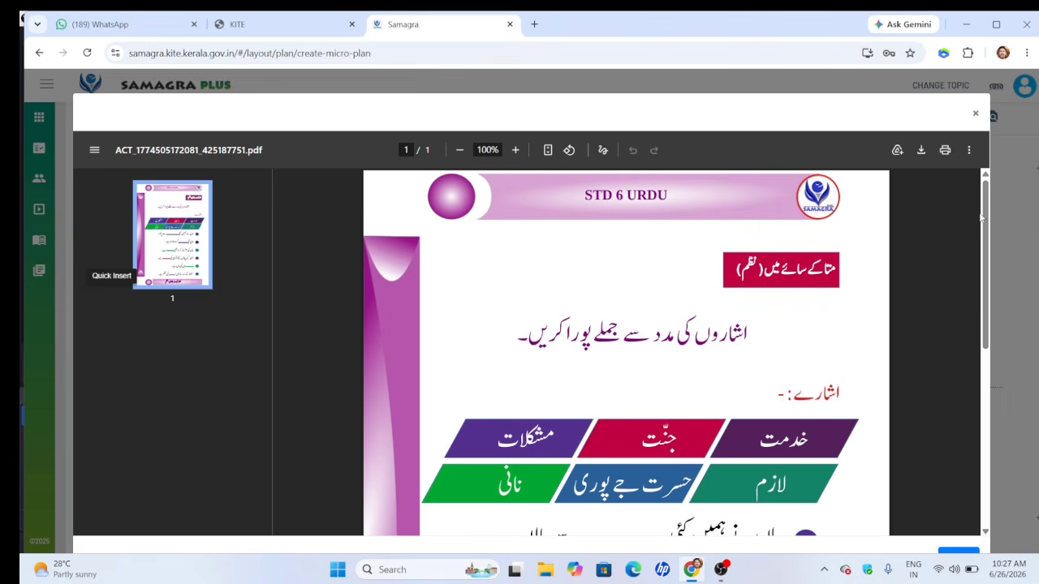
Close the worksheet preview and save the رشتہ دار (A) plan to Pending Submission.
{"action": "left_click_drag", "start_coordinate": [985, 241], "coordinate": [1005, 427]}
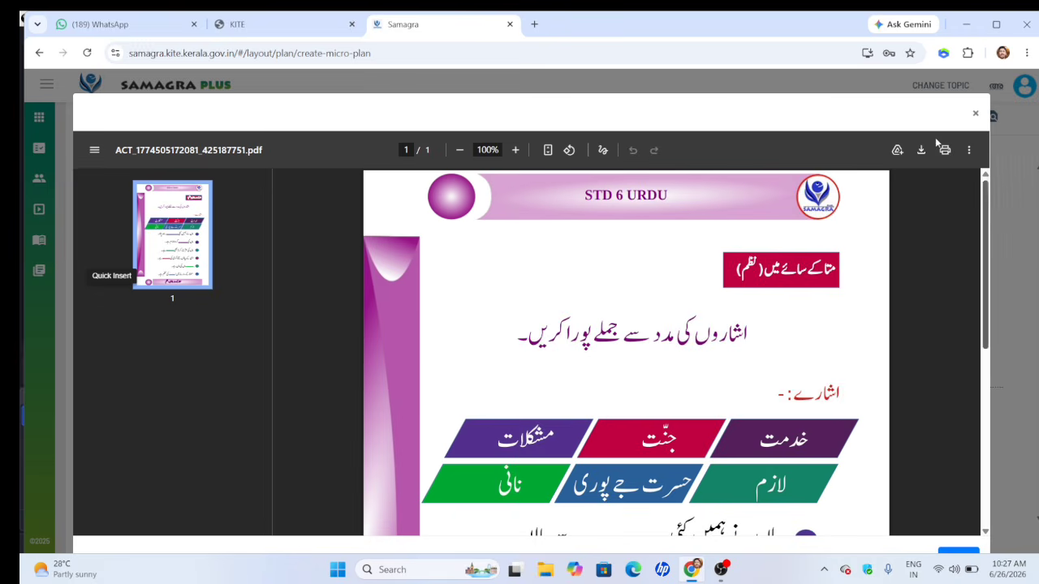
{"action": "left_click", "coordinate": [973, 113]}
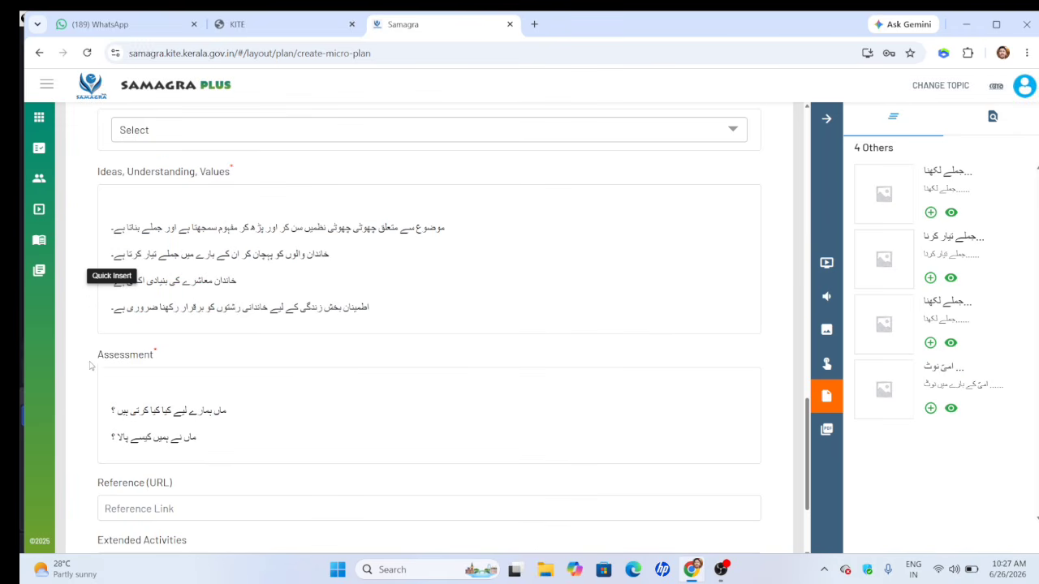
{"action": "scroll", "coordinate": [90, 366], "scroll_direction": "down", "scroll_amount": 2}
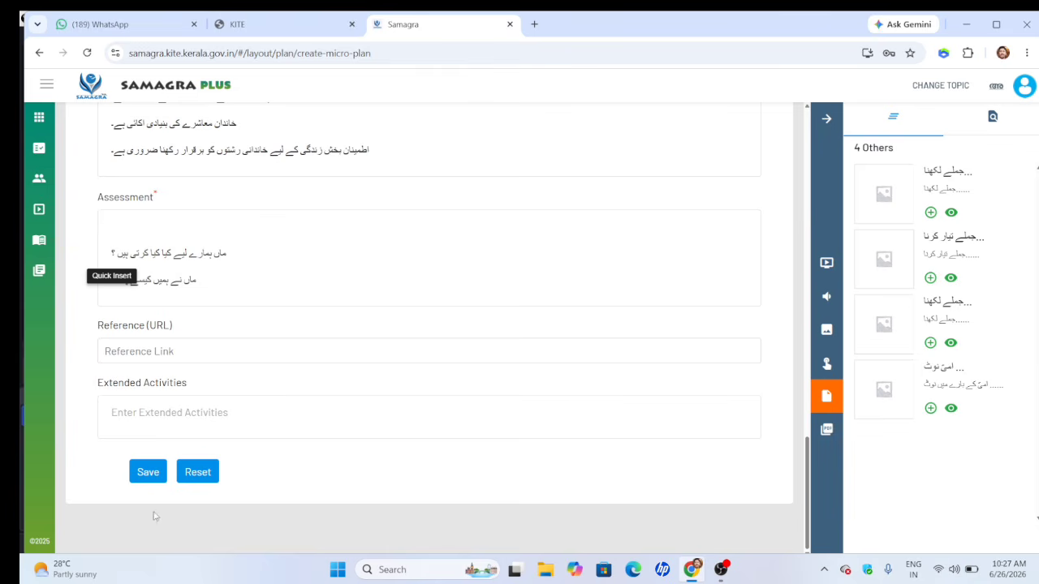
{"action": "left_click", "coordinate": [147, 473]}
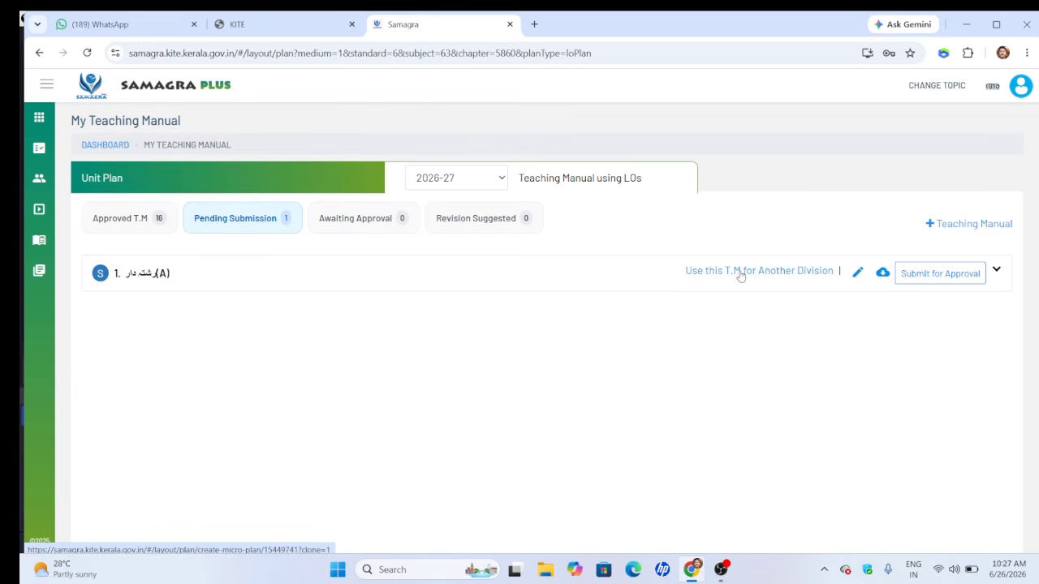
Submit the pending رشتہ دار (A) micro plan for approval and confirm it.
{"action": "left_click", "coordinate": [943, 273]}
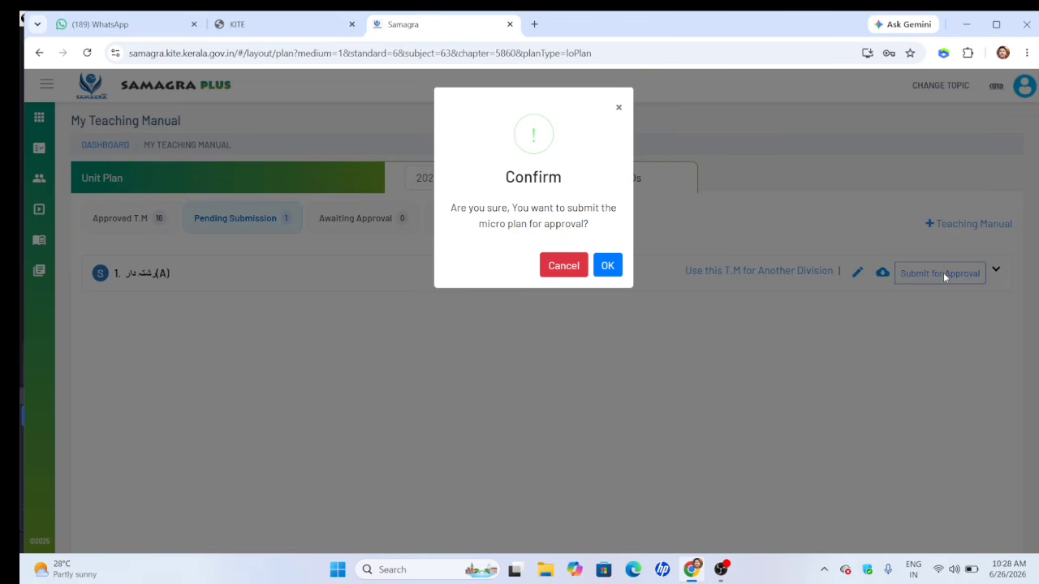
{"action": "left_click", "coordinate": [608, 265]}
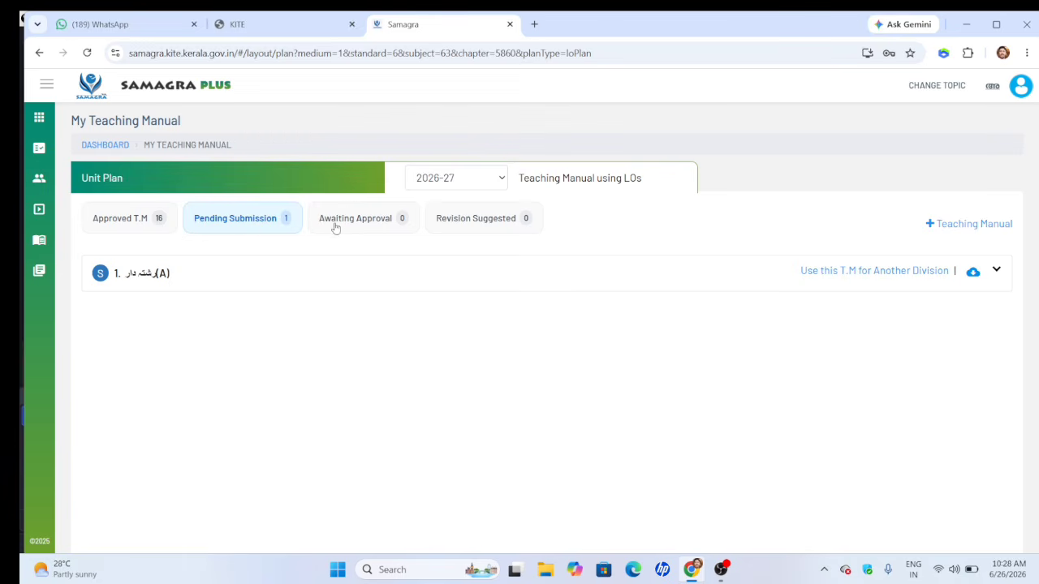
Check the Awaiting Approval and Approved T.M lists, then reopen My Teaching Manual from the dashboard.
{"action": "left_click", "coordinate": [336, 224]}
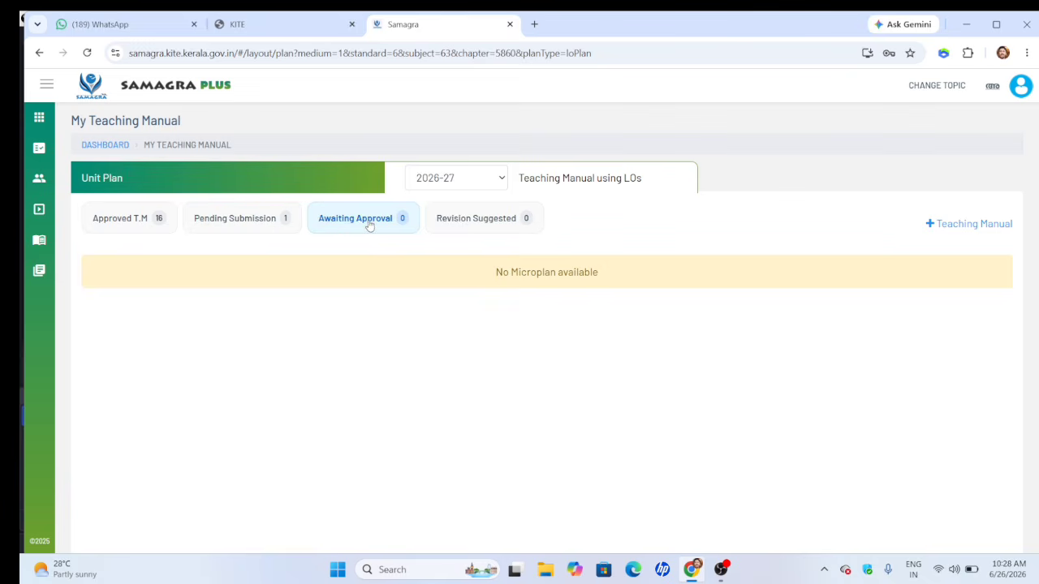
{"action": "left_click", "coordinate": [142, 223]}
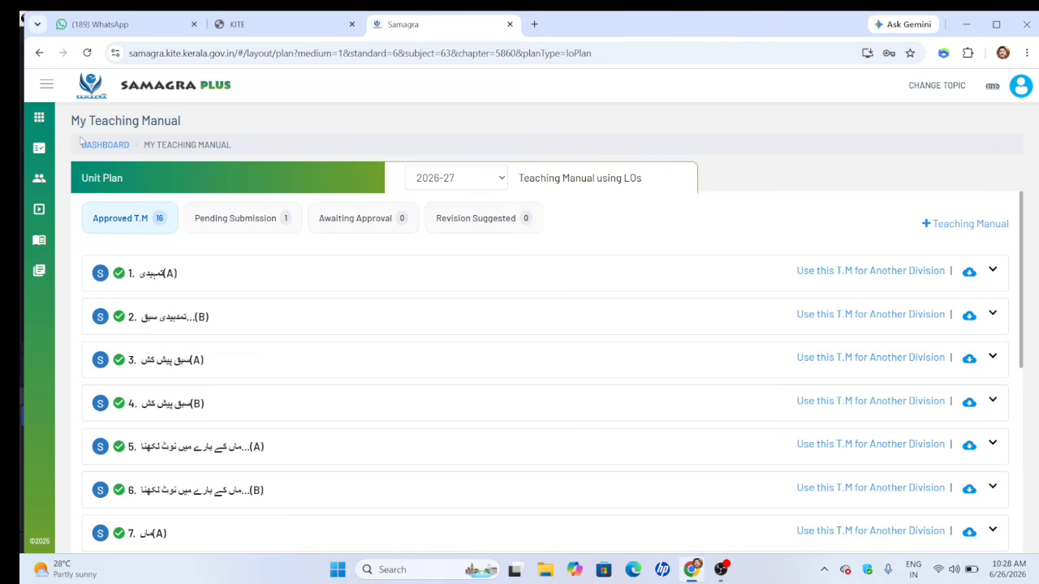
{"action": "left_click", "coordinate": [39, 119]}
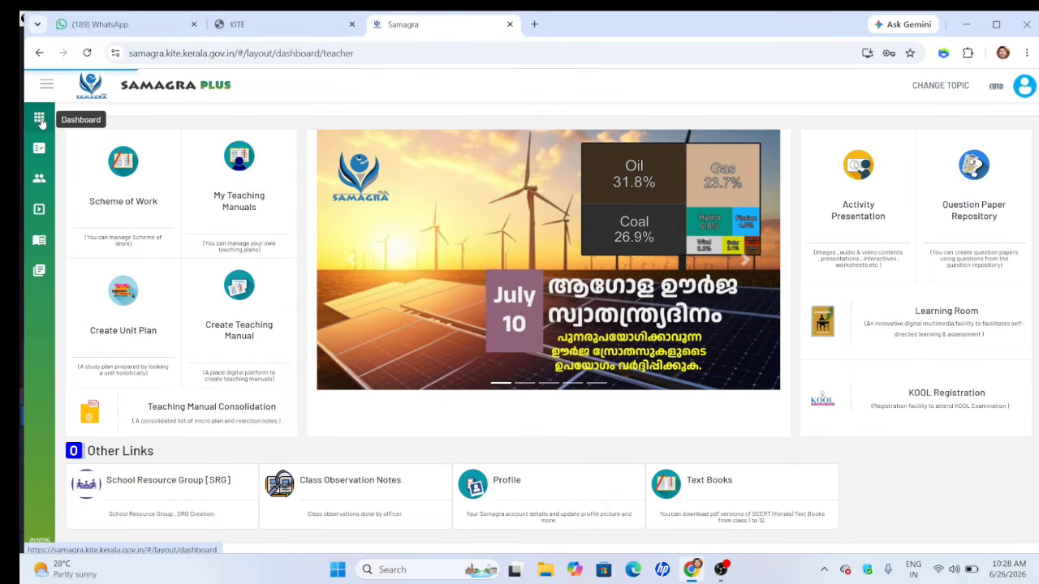
{"action": "left_click", "coordinate": [263, 206]}
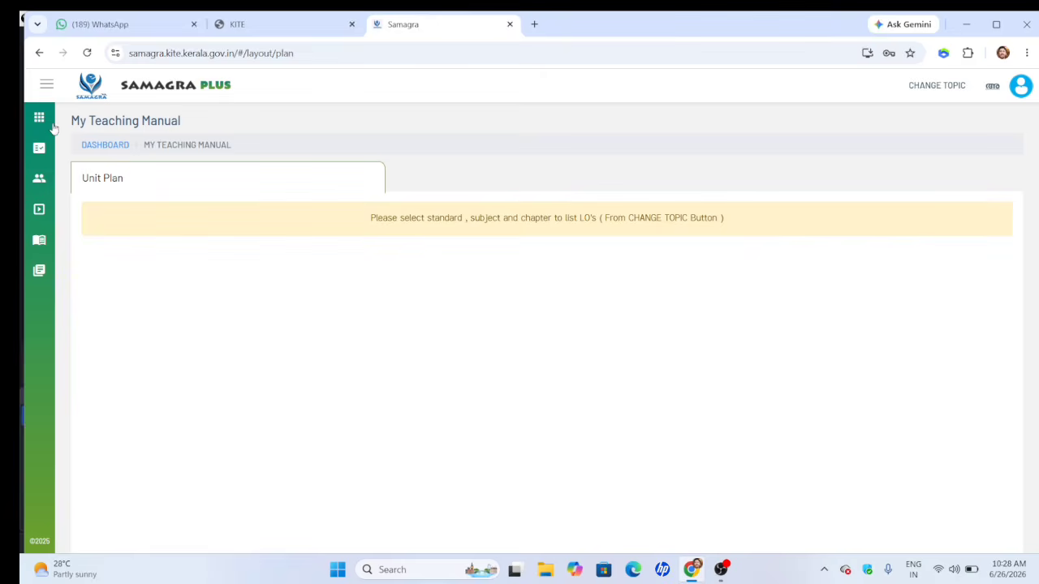
Reopen My Teaching Manual from the dashboard and reload the page.
{"action": "left_click", "coordinate": [39, 117]}
{"action": "left_click", "coordinate": [260, 199]}
{"action": "left_click", "coordinate": [87, 53]}
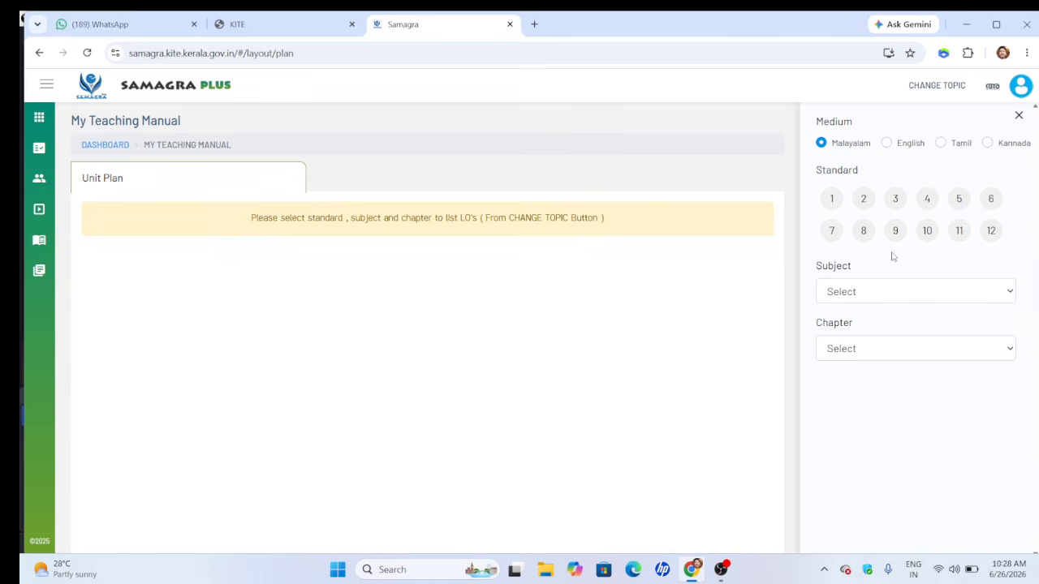
Set the topic to Standard 6, subject Urdu, first chapter.
{"action": "left_click", "coordinate": [990, 201]}
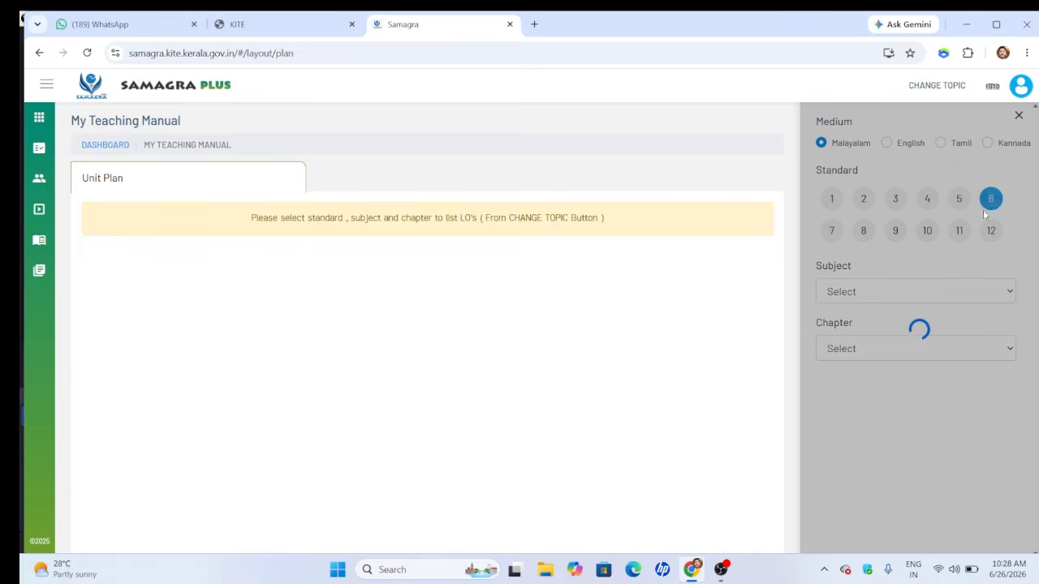
{"action": "left_click", "coordinate": [874, 291]}
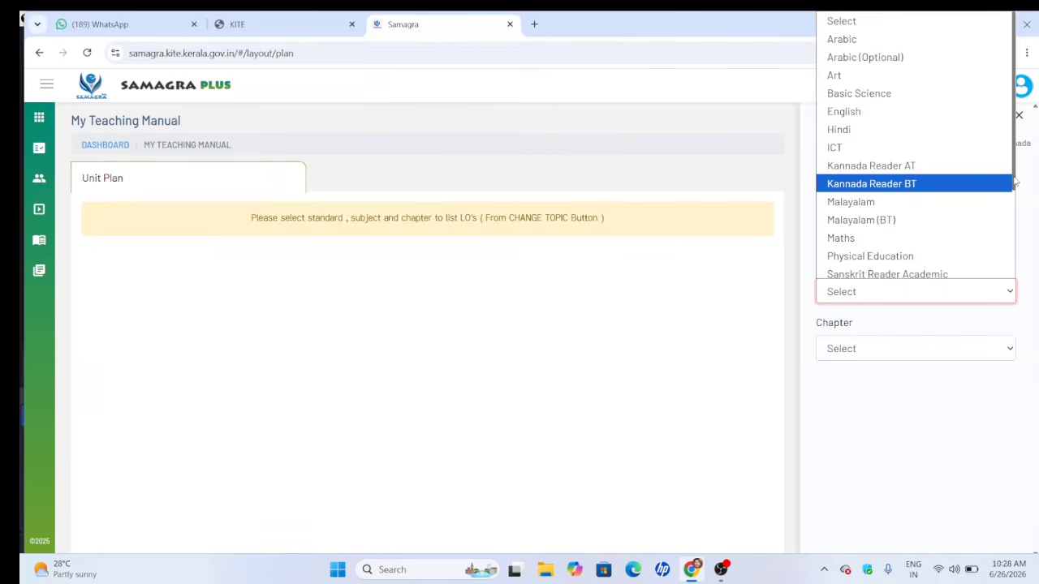
{"action": "scroll", "coordinate": [1014, 183], "scroll_direction": "down", "scroll_amount": 3}
{"action": "left_click", "coordinate": [921, 253]}
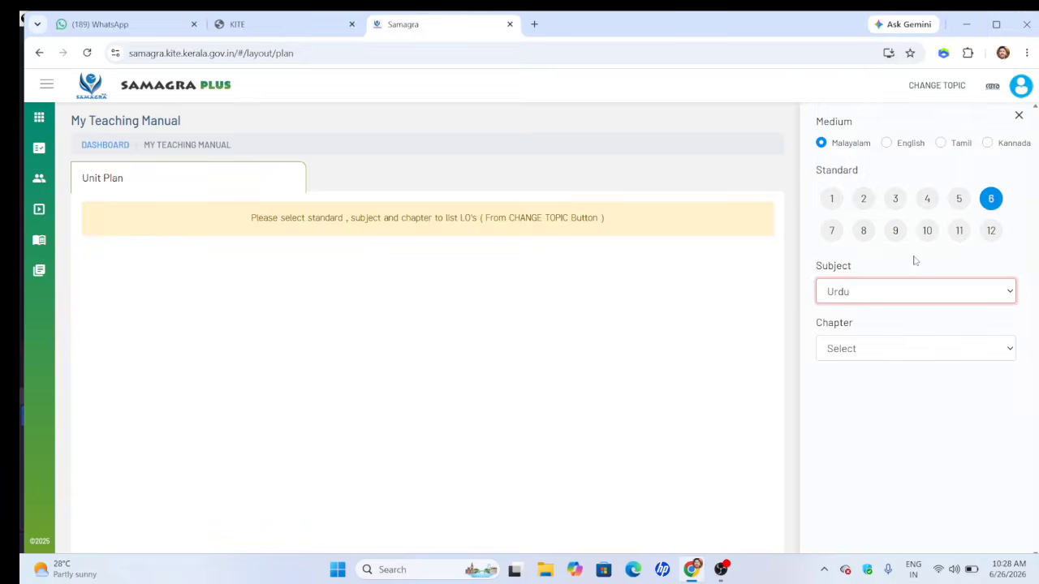
{"action": "left_click", "coordinate": [867, 358]}
{"action": "left_click", "coordinate": [883, 69]}
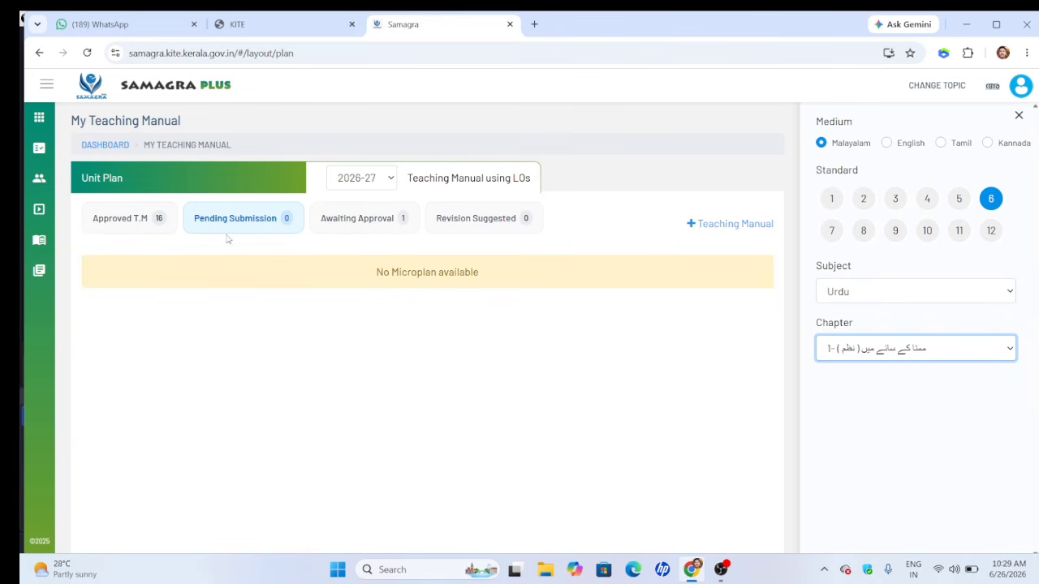
In the Approved T.M list, expand approved plan 16 (Division 6 B, 26/06/2026) to show its details.
{"action": "left_click", "coordinate": [137, 224]}
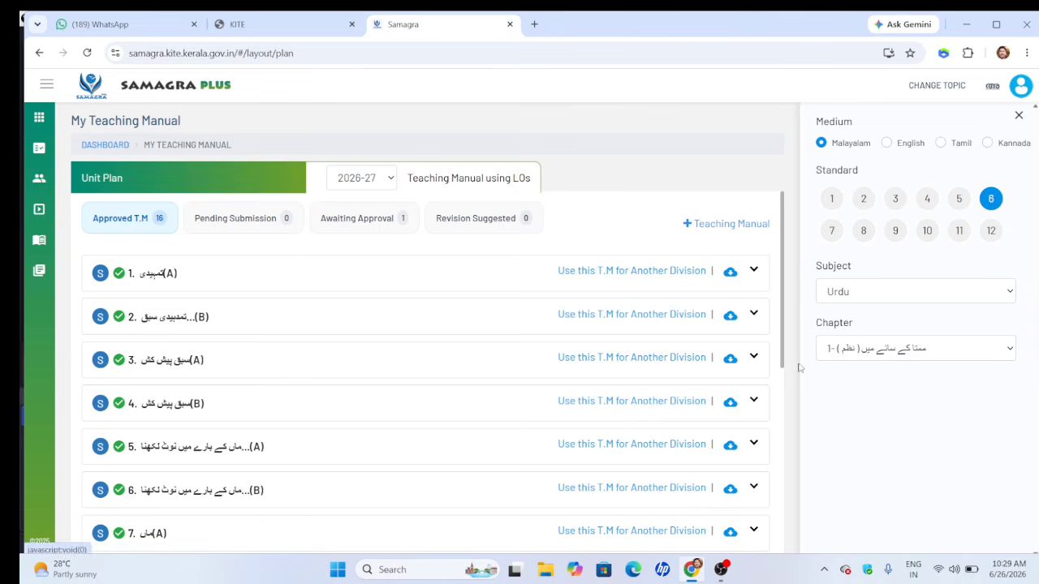
{"action": "left_click_drag", "start_coordinate": [781, 325], "coordinate": [782, 550]}
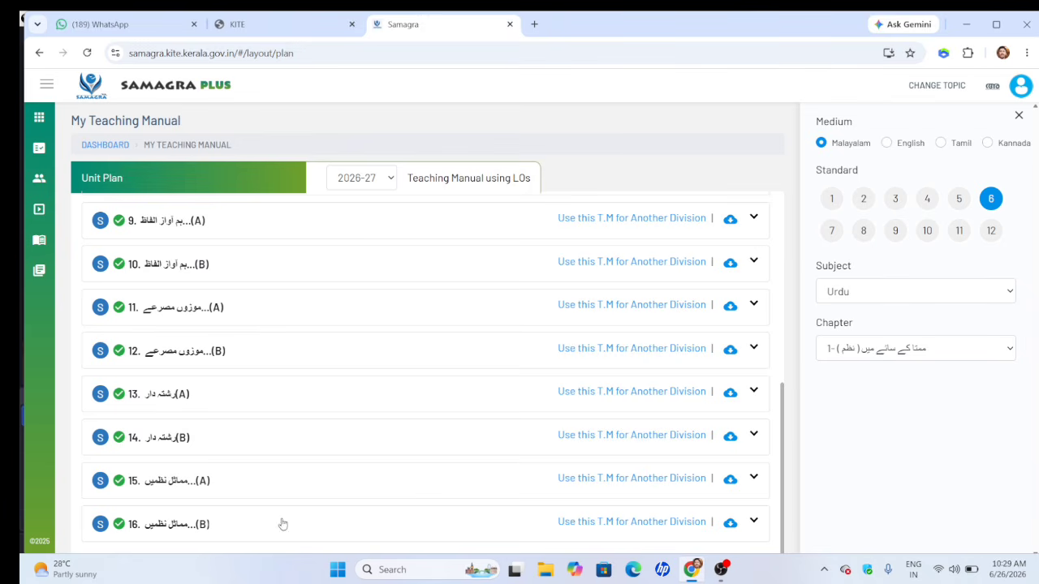
{"action": "left_click", "coordinate": [197, 525]}
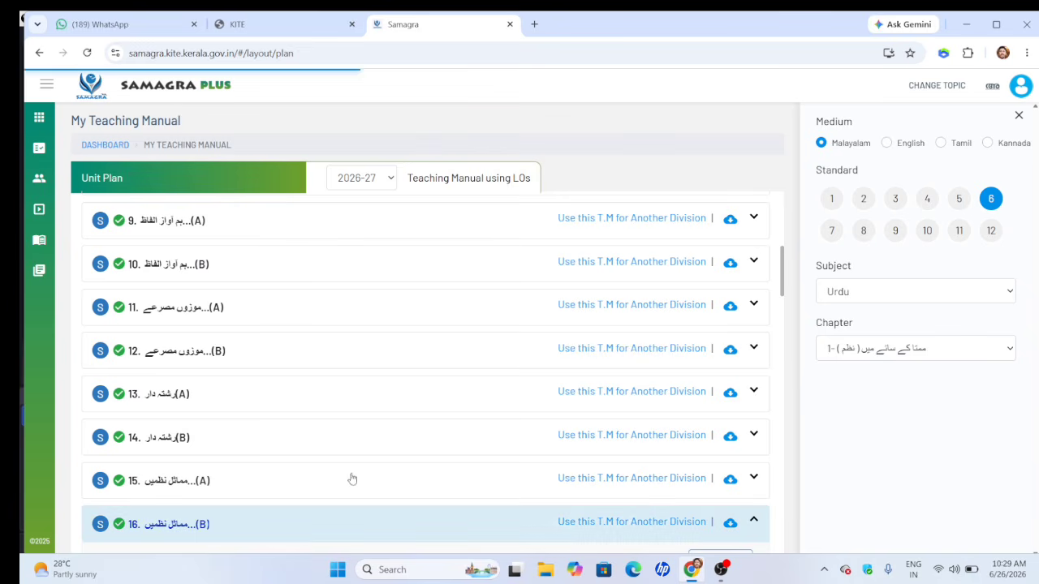
{"action": "left_click_drag", "start_coordinate": [785, 273], "coordinate": [790, 371]}
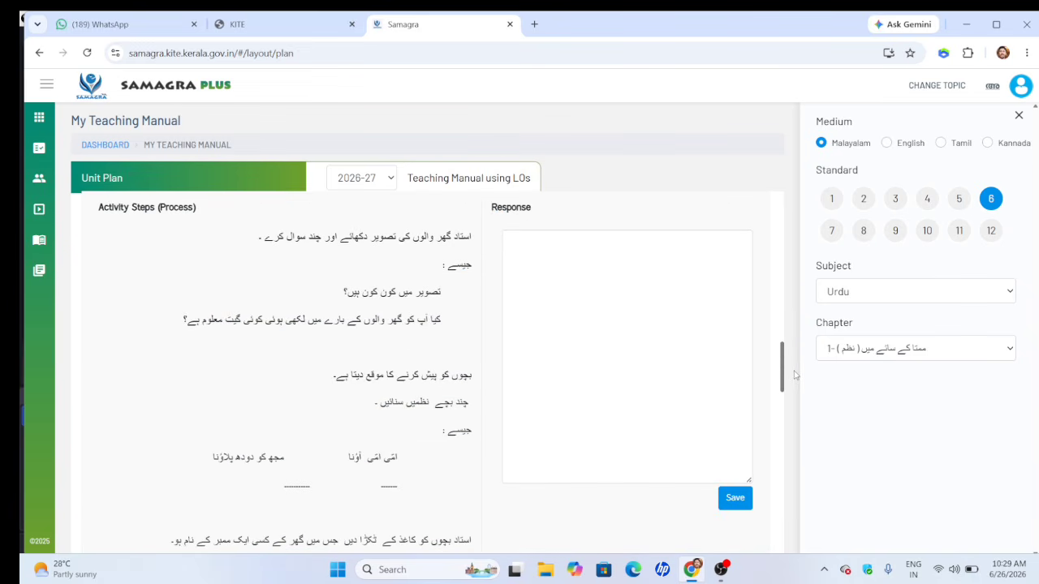
Write an Urdu response ending 'اچھی طرح جواب دیا' (the children answered well) and save it.
{"action": "left_click", "coordinate": [706, 324]}
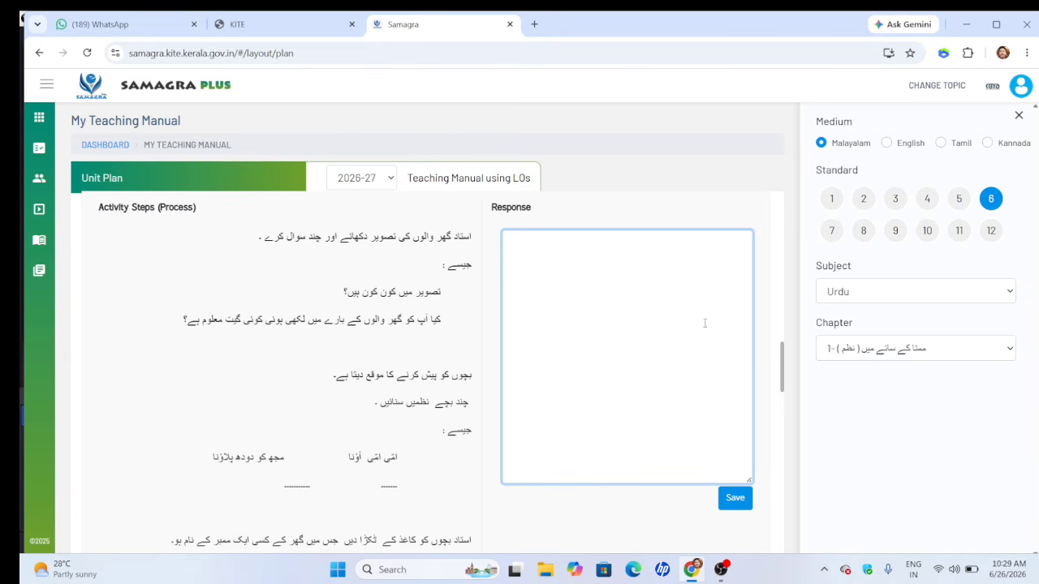
{"action": "type", "text": "aasj"}
{"action": "key", "text": "BackSpace"}
{"action": "key", "text": "BackSpace"}
{"action": "key", "text": "BackSpace"}
{"action": "key", "text": "BackSpace"}
{"action": "key", "text": "Return"}
{"action": "key", "text": "super+space"}
{"action": "key", "text": "super+space"}
{"action": "type", "text": "ج"}
{"action": "type", "text": "ے اچھی"}
{"action": "type", "text": " طر"}
{"action": "type", "text": "ح"}
{"action": "type", "text": " جو"}
{"action": "key", "text": "BackSpace"}
{"action": "key", "text": "BackSpace"}
{"action": "type", "text": "ح جواب دیا"}
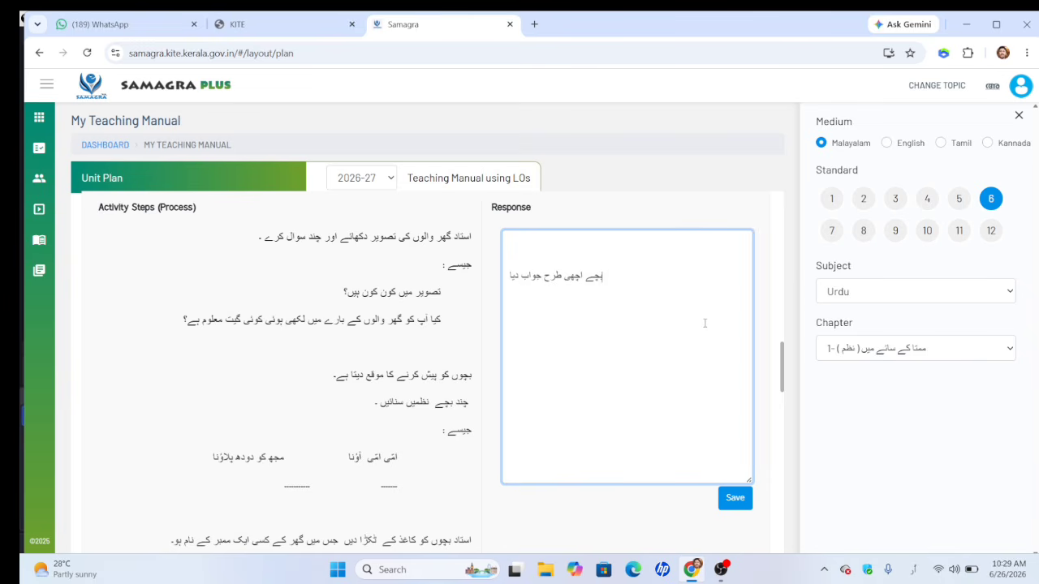
{"action": "type", "text": "."}
{"action": "left_click_drag", "start_coordinate": [784, 342], "coordinate": [800, 499]}
{"action": "left_click", "coordinate": [738, 401]}
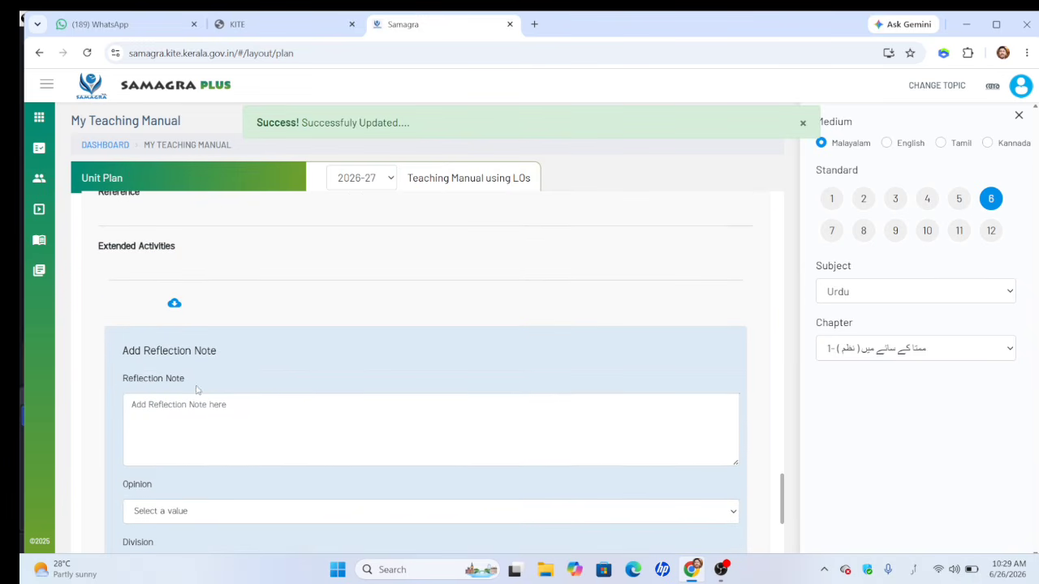
Write the Urdu reflection note 'لاس بہت اچھے تھے۔' saying the class went very well.
{"action": "left_click", "coordinate": [178, 411]}
{"action": "type", "text": "ل"}
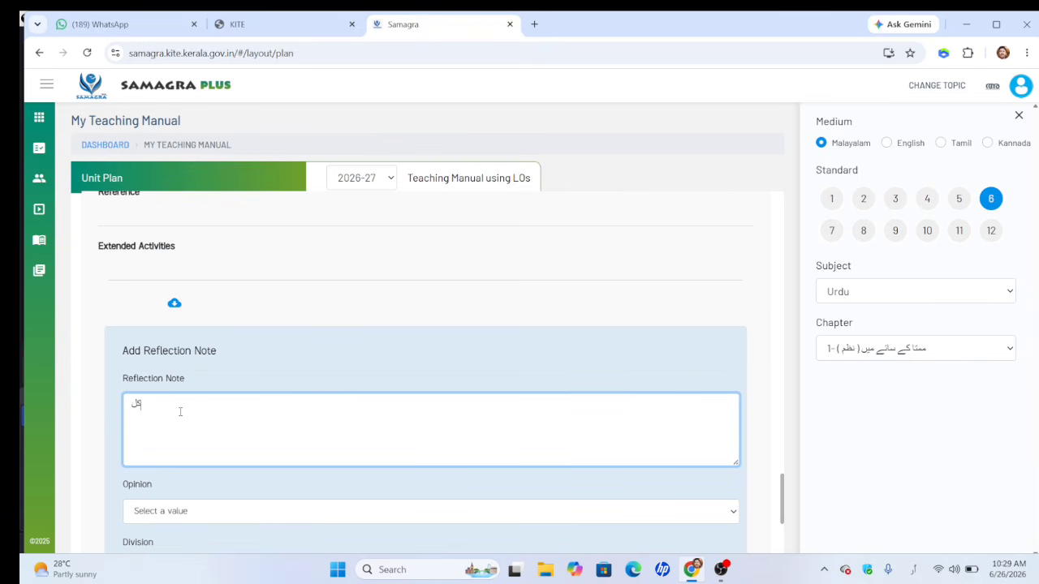
{"action": "type", "text": "اس بہت اچھے تھے۔"}
{"action": "left_click", "coordinate": [128, 491]}
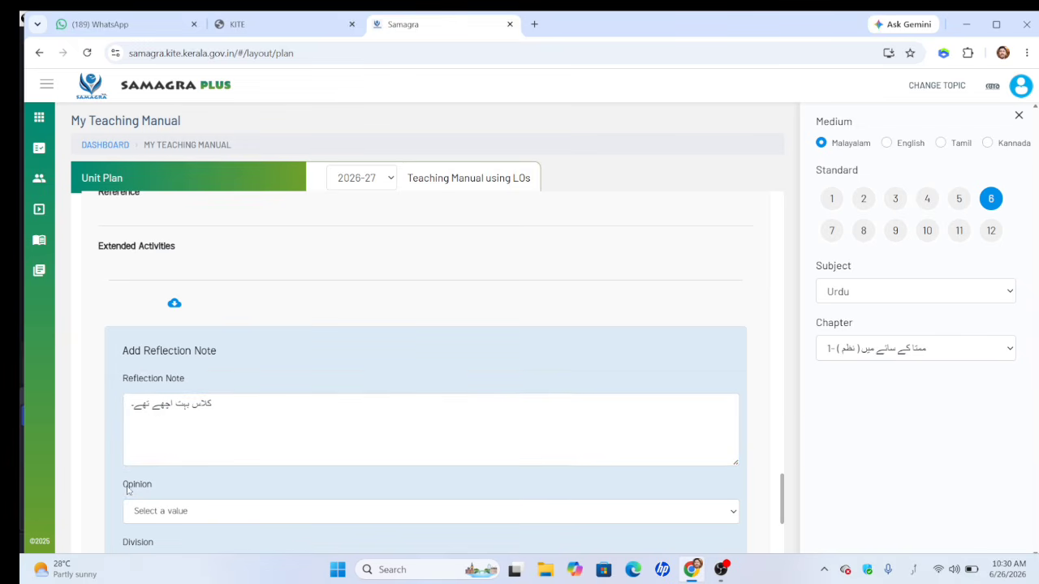
{"action": "scroll", "coordinate": [127, 486], "scroll_direction": "down", "scroll_amount": 2}
{"action": "scroll", "coordinate": [127, 487], "scroll_direction": "down", "scroll_amount": 1}
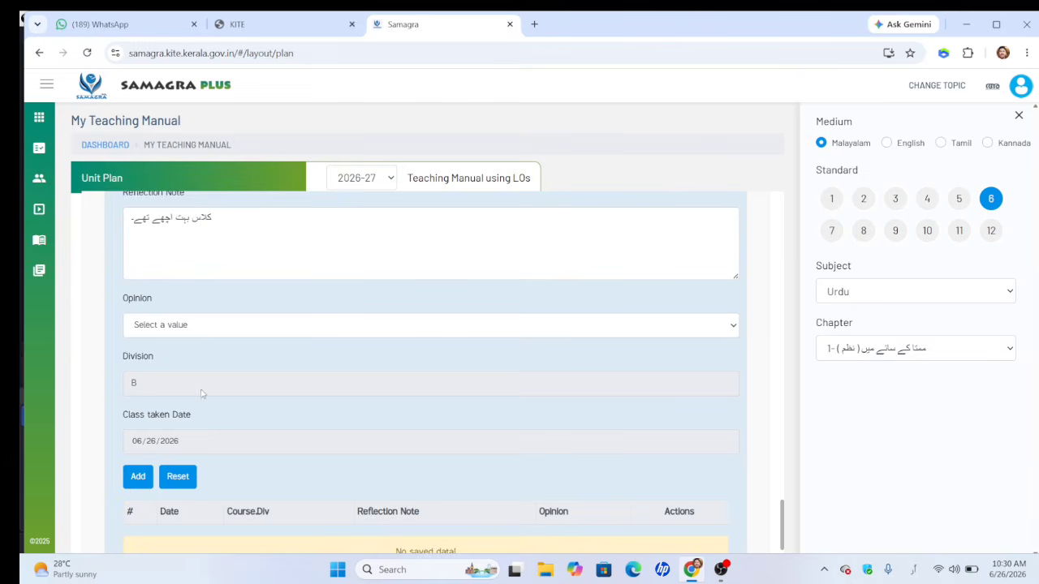
Set the Opinion rating to Excellent and add the reflection note.
{"action": "left_click", "coordinate": [214, 332]}
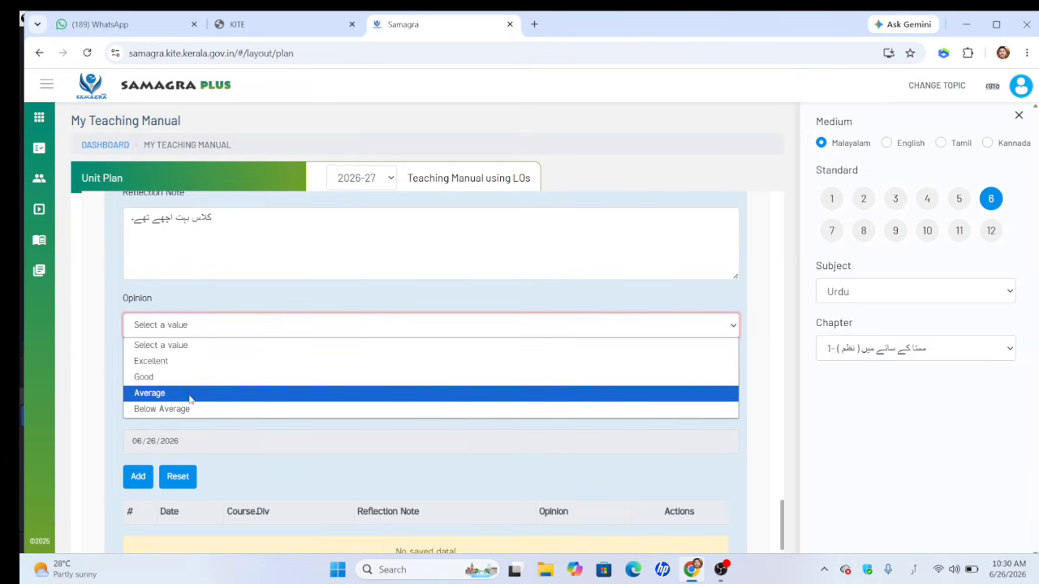
{"action": "left_click", "coordinate": [184, 363]}
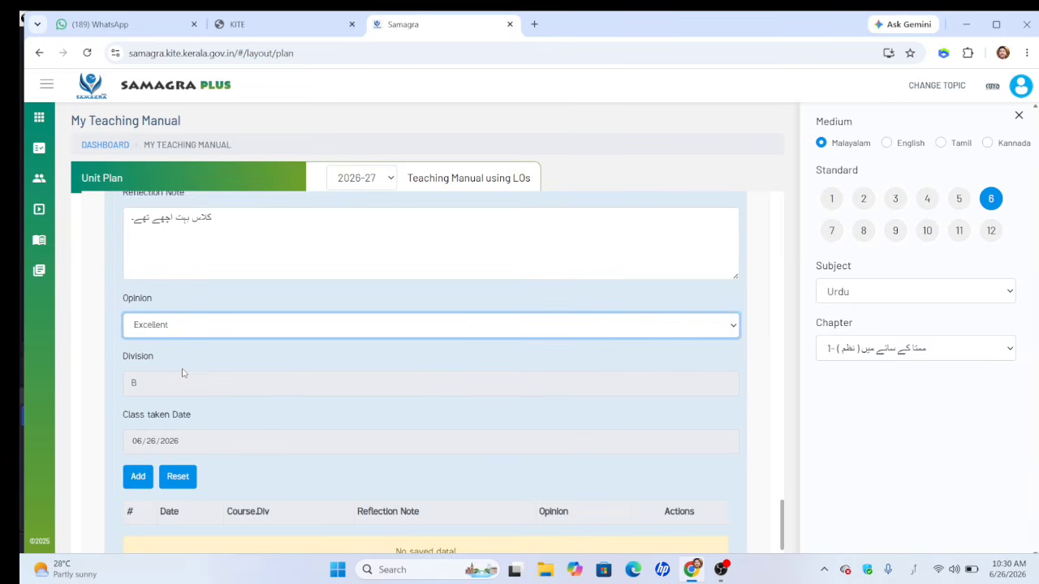
{"action": "left_click", "coordinate": [146, 475]}
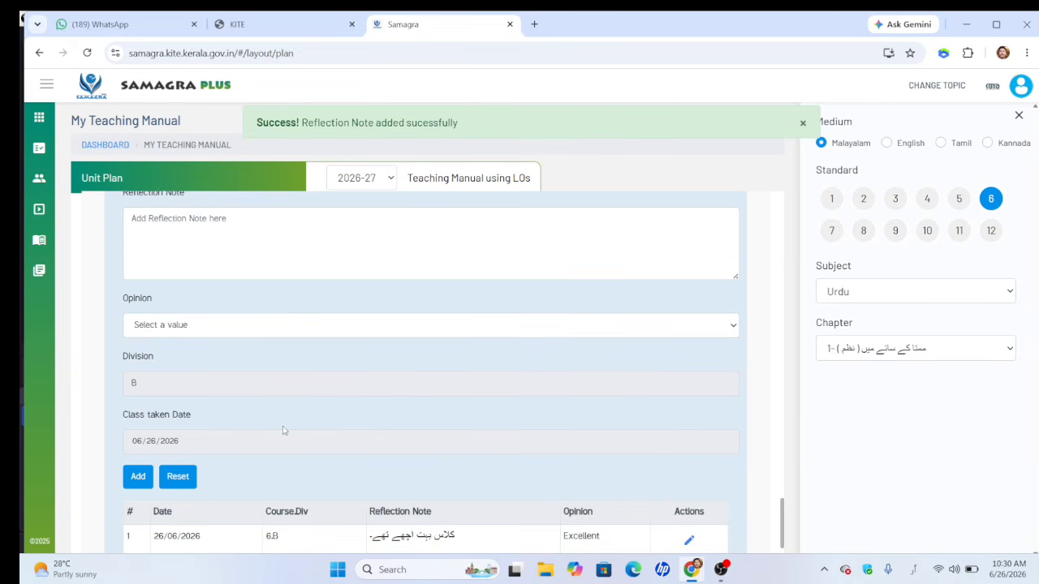
{"action": "scroll", "coordinate": [283, 430], "scroll_direction": "down", "scroll_amount": 2}
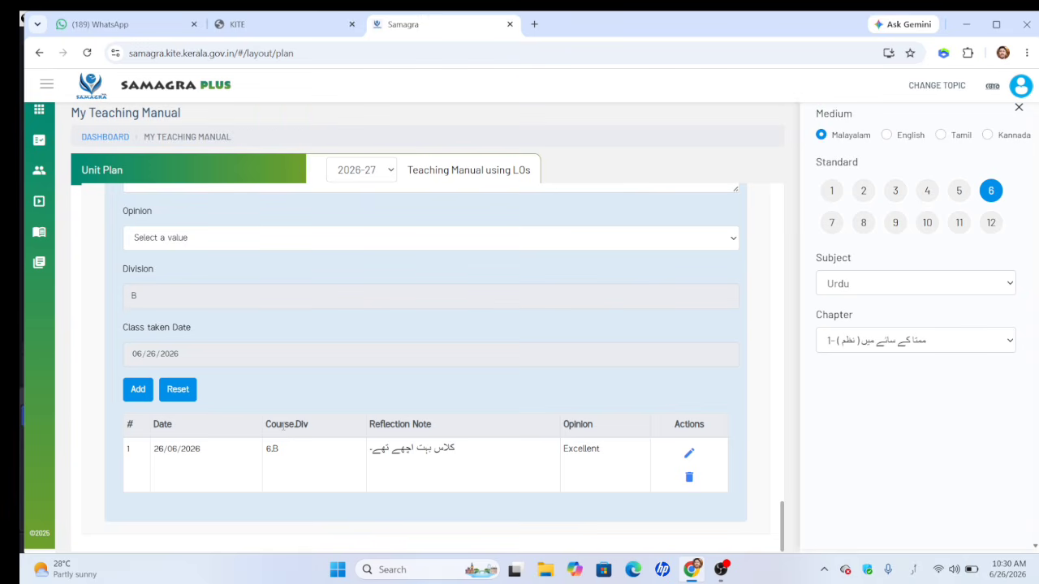
{"action": "scroll", "coordinate": [283, 424], "scroll_direction": "up", "scroll_amount": 10}
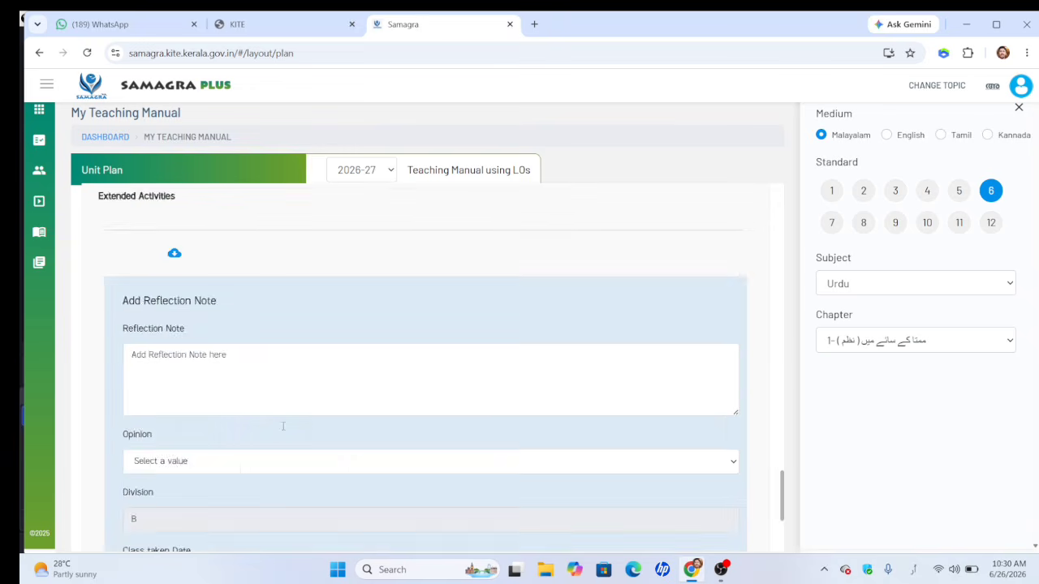
{"action": "scroll", "coordinate": [284, 431], "scroll_direction": "up", "scroll_amount": 15}
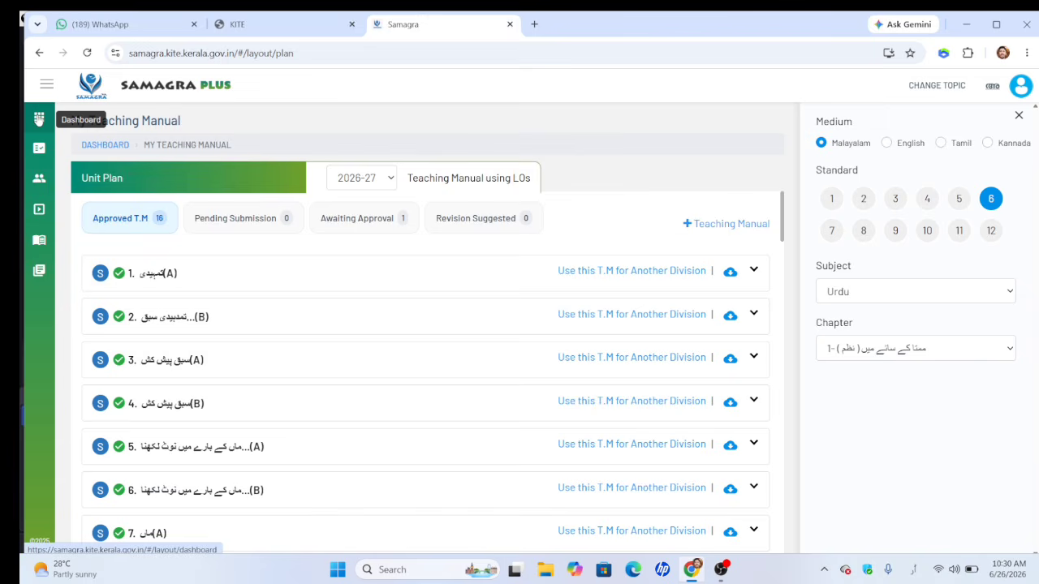
Return to the teacher dashboard, then switch to the WhatsApp Web URDU RESOURCE chat.
{"action": "left_click", "coordinate": [39, 120]}
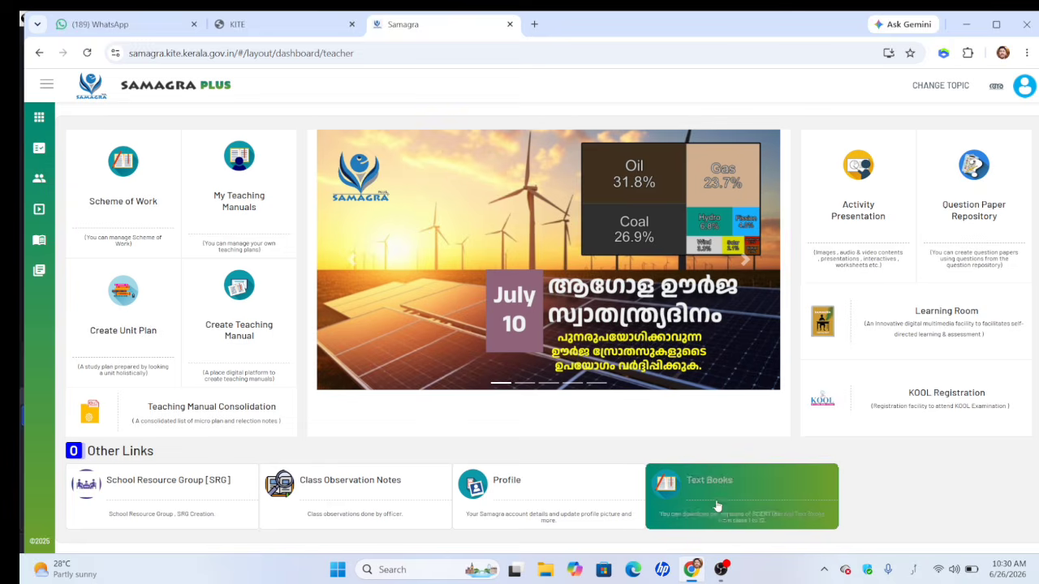
{"action": "mouse_move", "coordinate": [725, 573]}
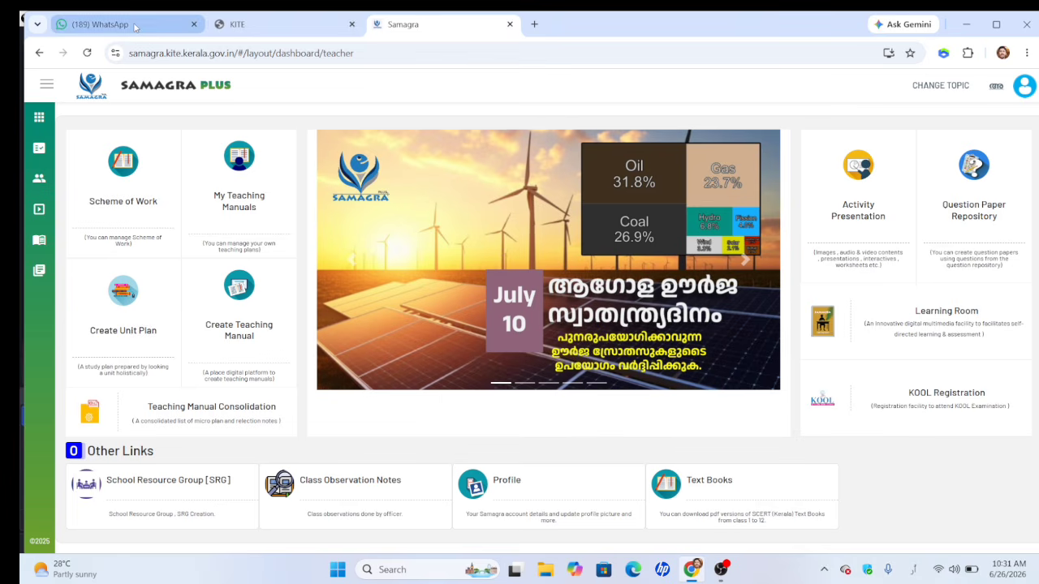
{"action": "left_click", "coordinate": [135, 27]}
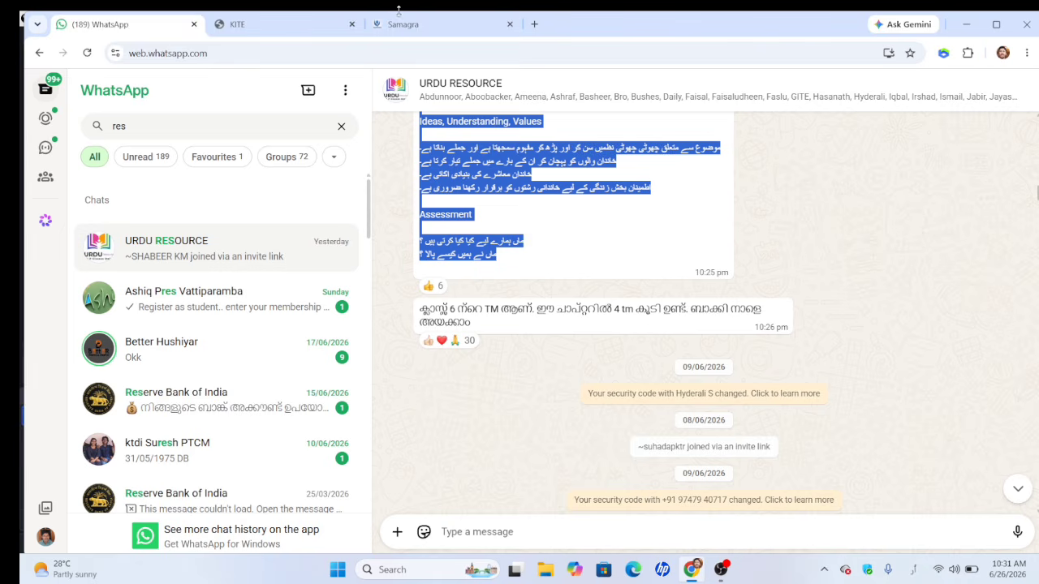
{"action": "mouse_move", "coordinate": [394, 26]}
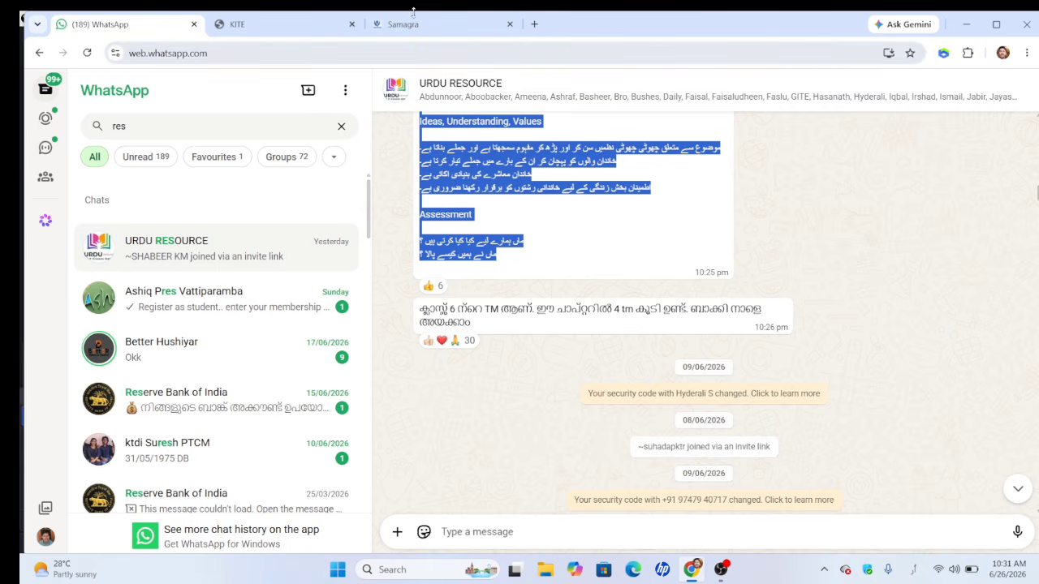
{"action": "mouse_move", "coordinate": [430, 25]}
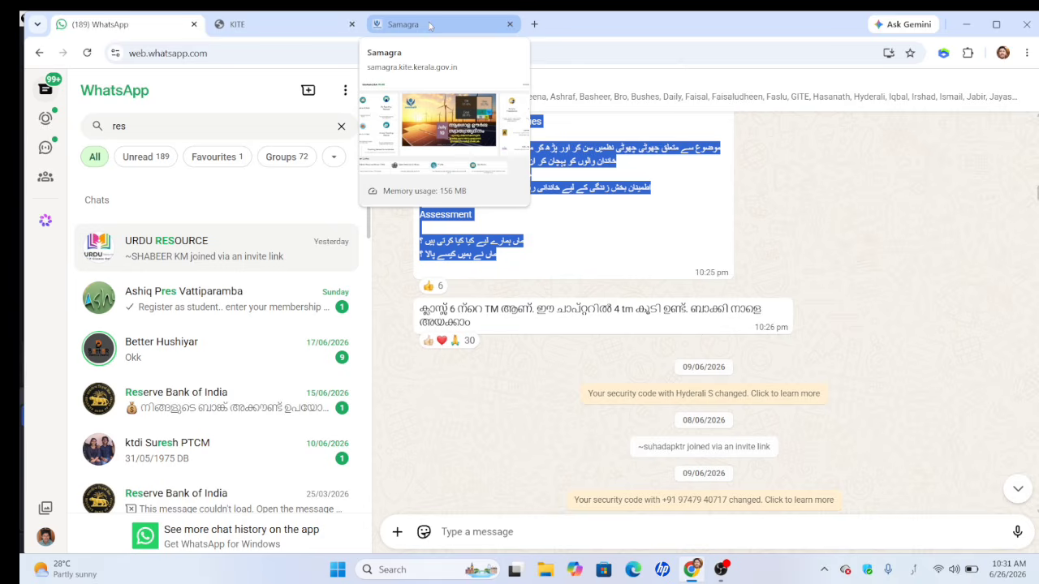
{"action": "left_click", "coordinate": [430, 25]}
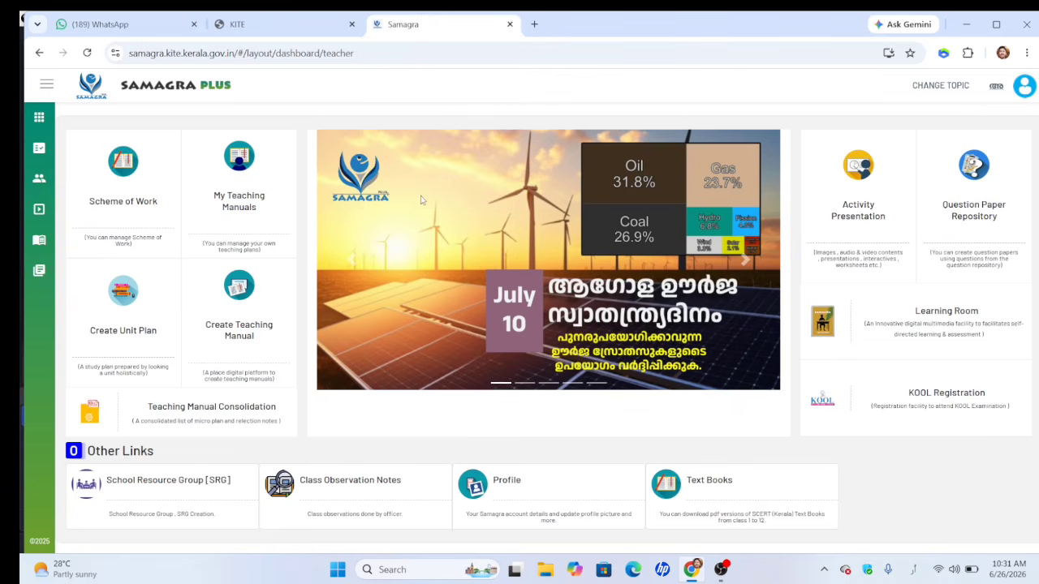